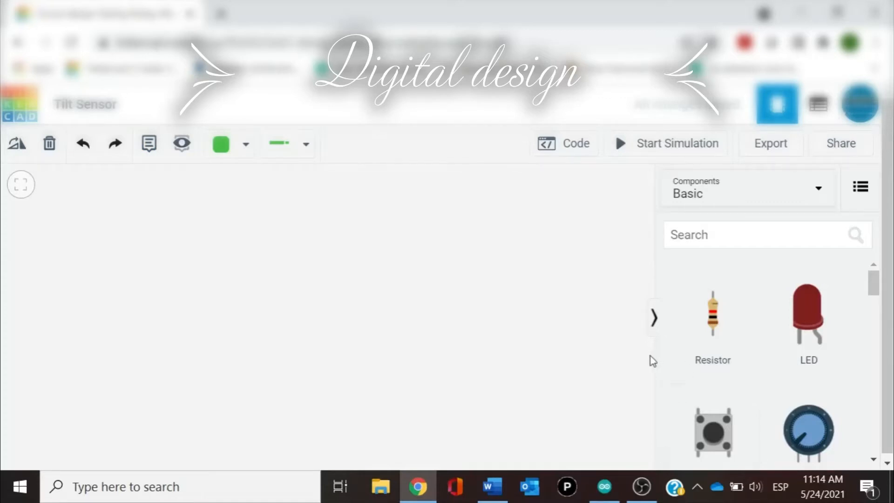
Find the Arduino Uno R3 in the component library and place it in the upper middle of the empty workspace
click(691, 235)
text(arduino)
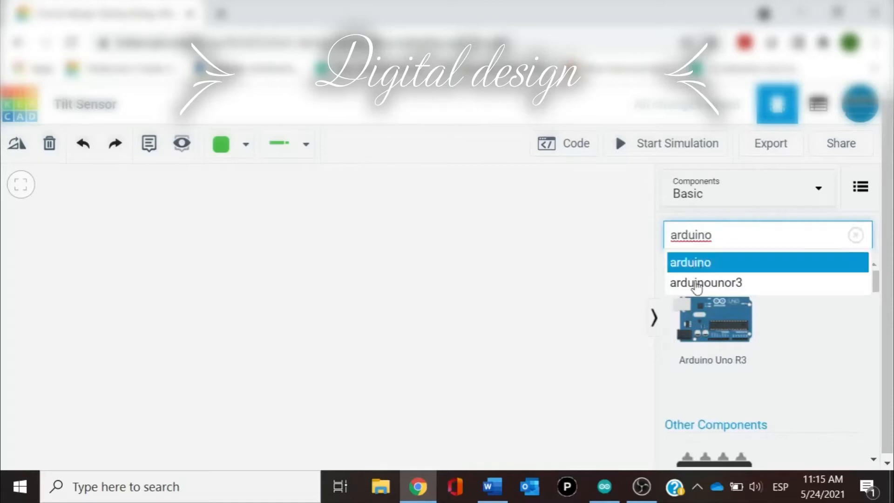
drag(698, 321, 333, 253)
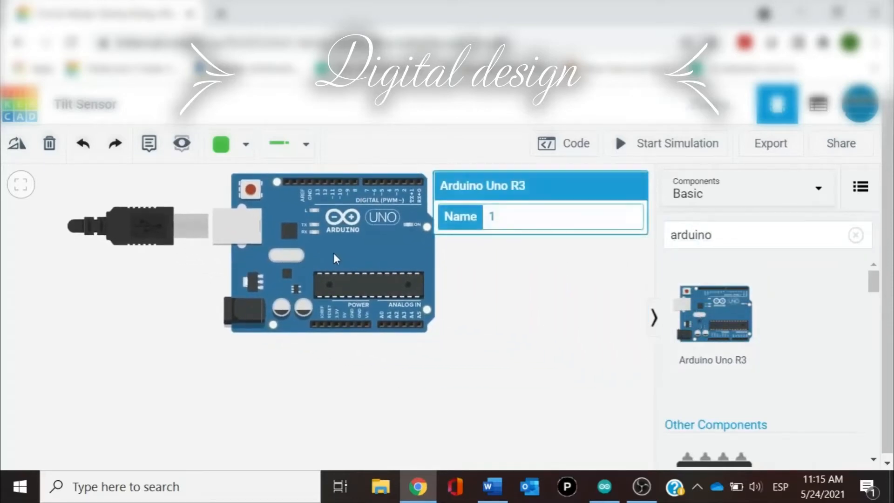
click(466, 321)
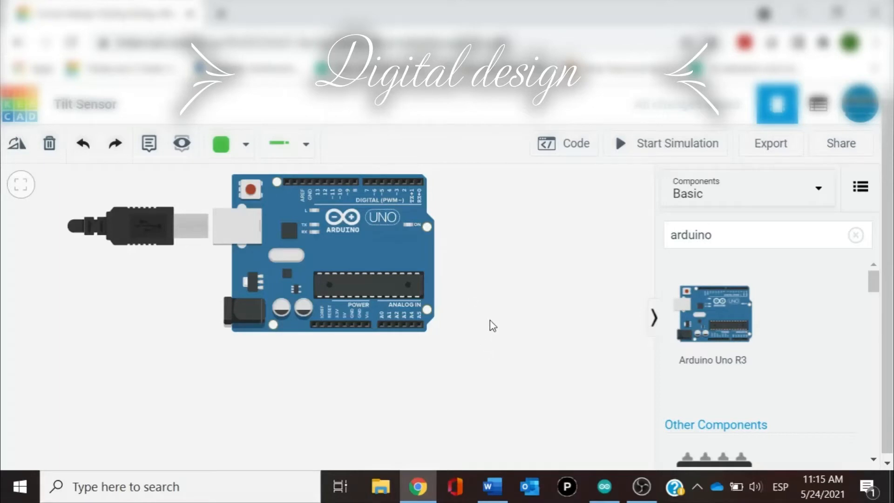
Search the components for "breadboard" and place a Breadboard Small directly below the Arduino
click(856, 235)
click(799, 233)
text(bre)
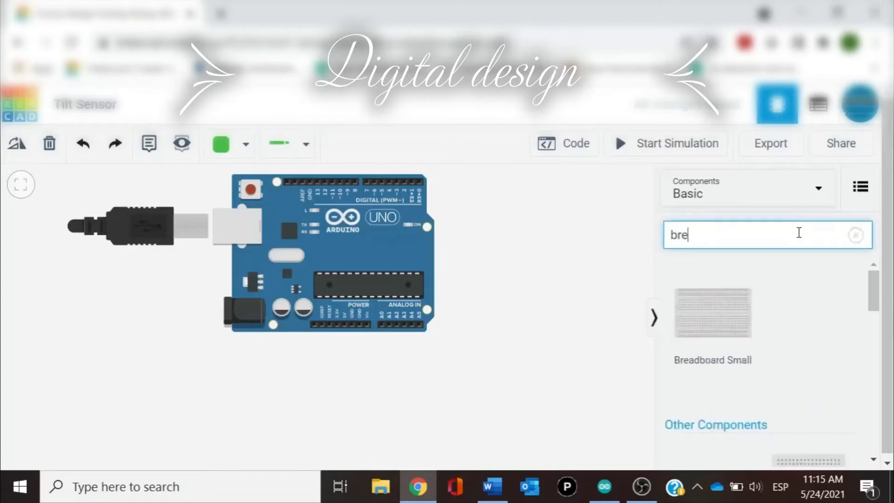
text(adboard)
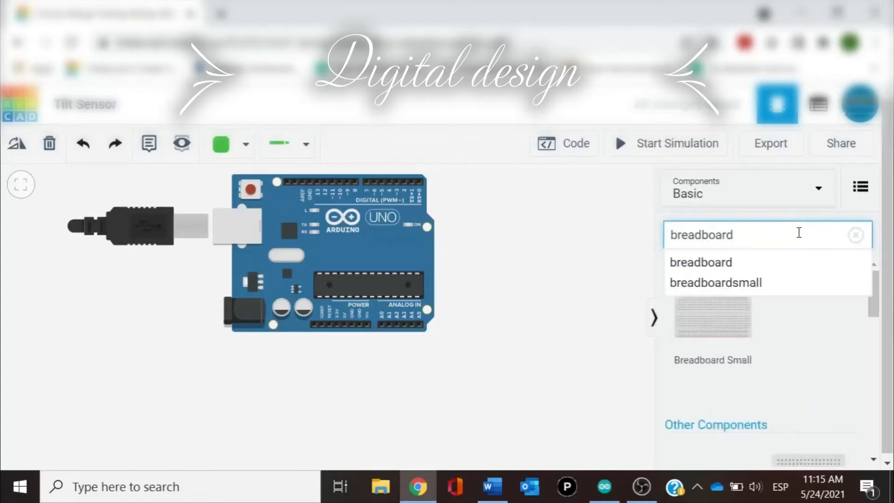
drag(715, 308, 338, 423)
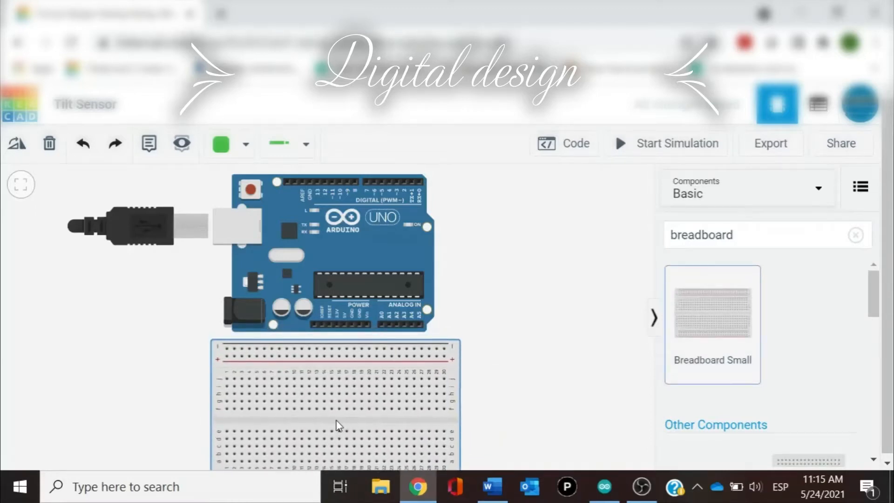
click(574, 394)
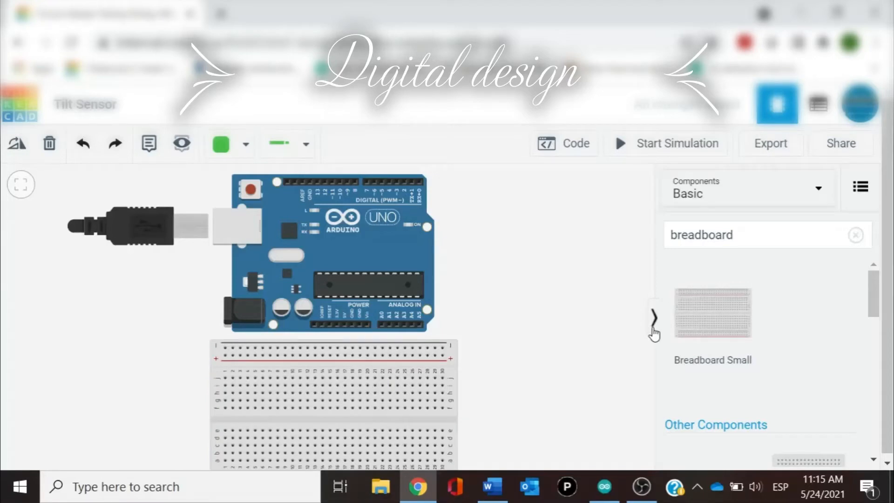
Search the components for "led" and place a red LED just to the right of the Arduino
click(855, 235)
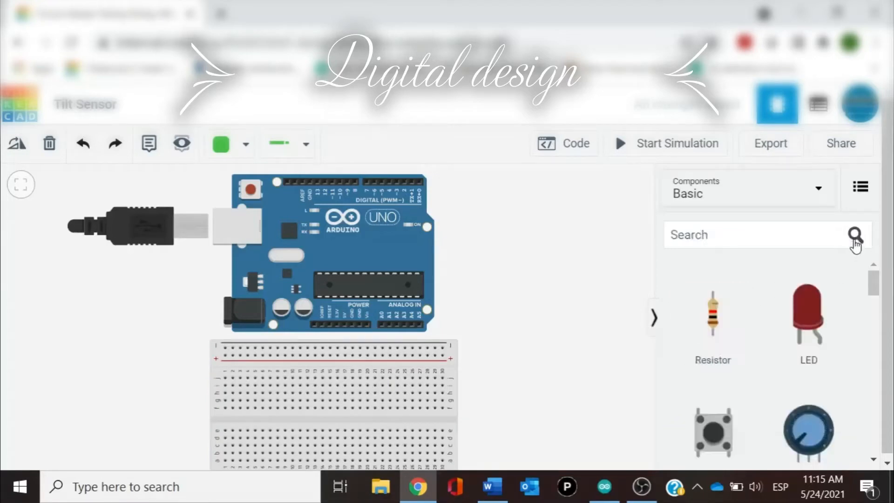
click(820, 232)
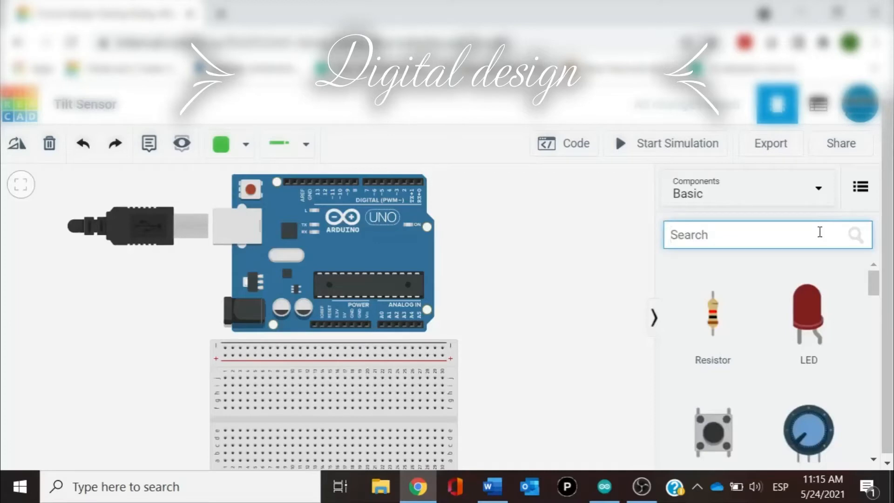
text(led)
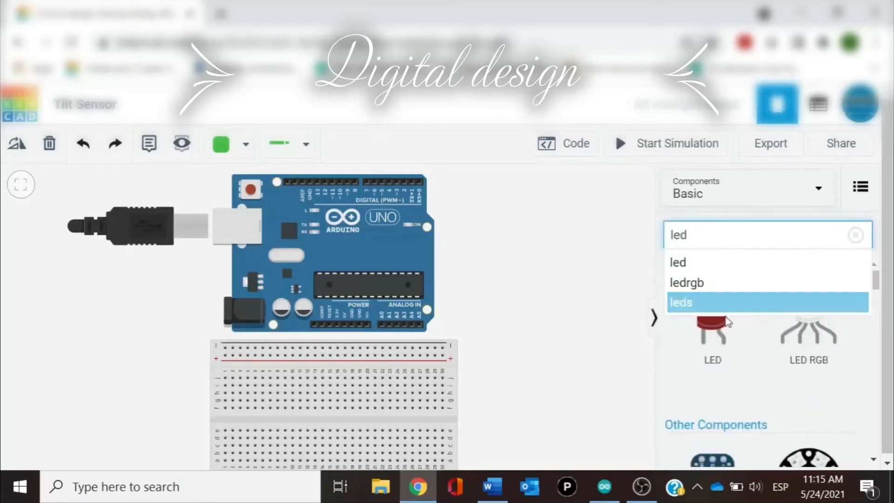
drag(716, 330, 487, 256)
Search the components for "resistor" and place a resistor to the right of the LED
click(688, 245)
key(BackSpace)
key(BackSpace)
key(BackSpace)
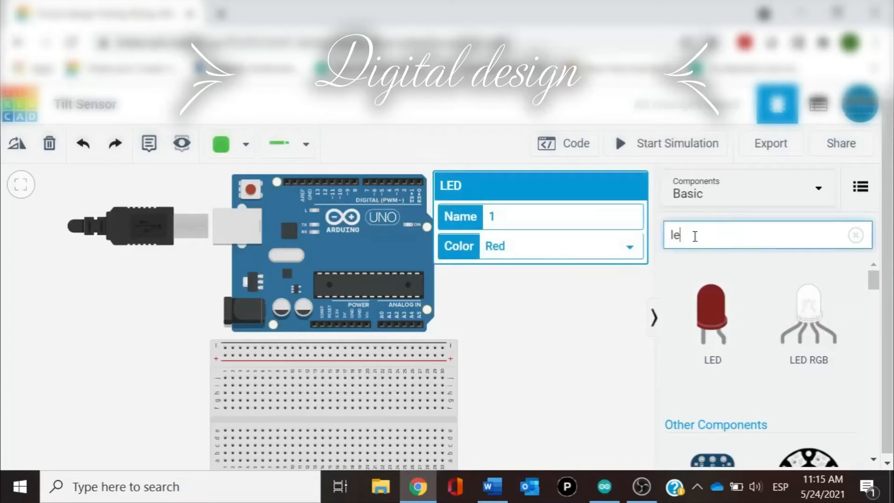
text(resu)
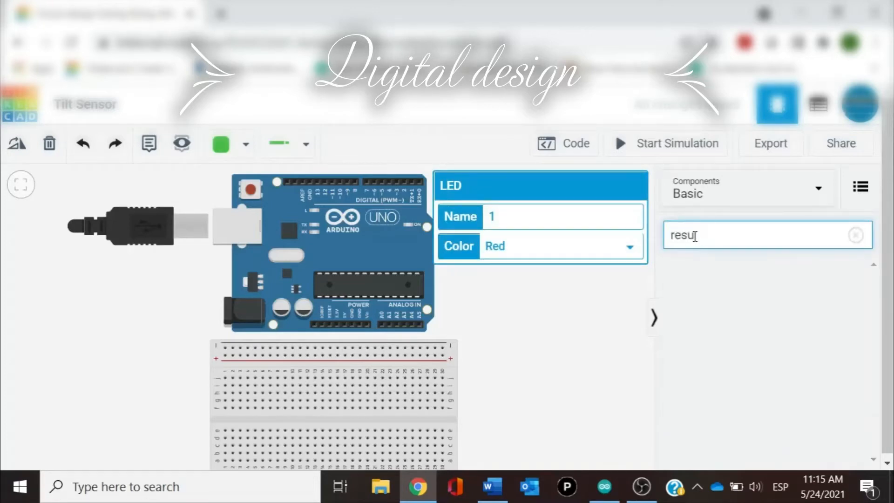
key(BackSpace)
text(istor)
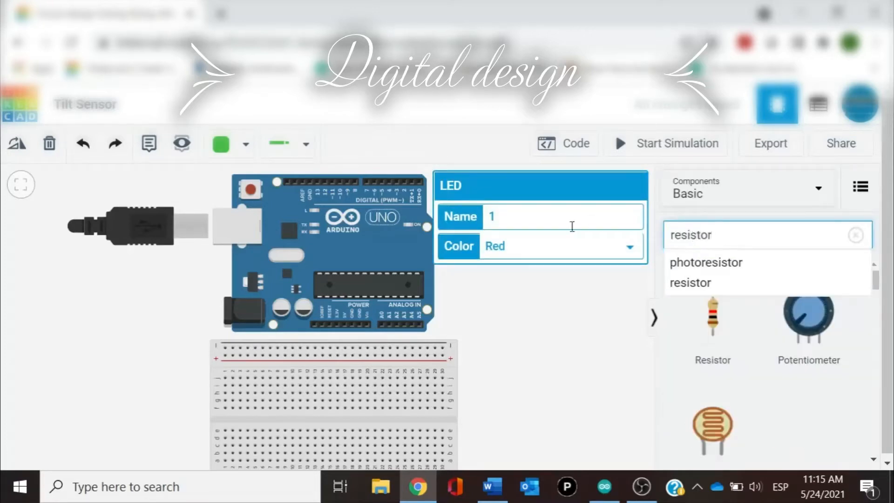
click(581, 327)
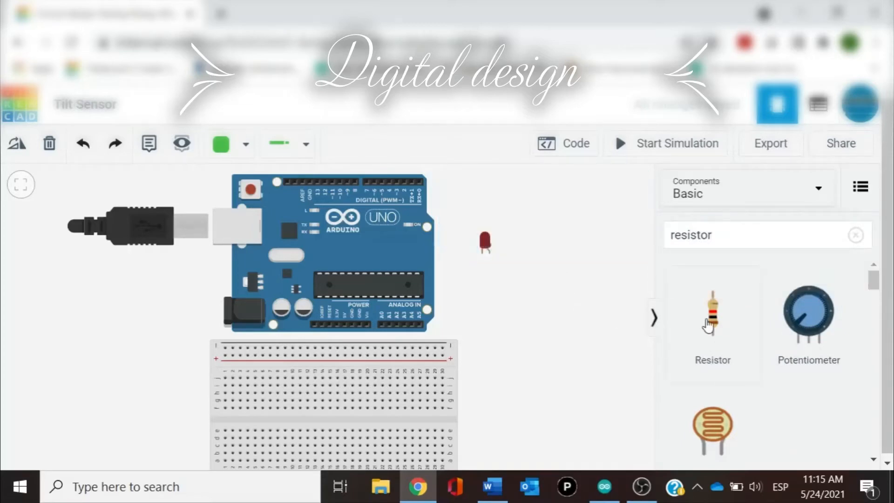
drag(708, 326, 524, 247)
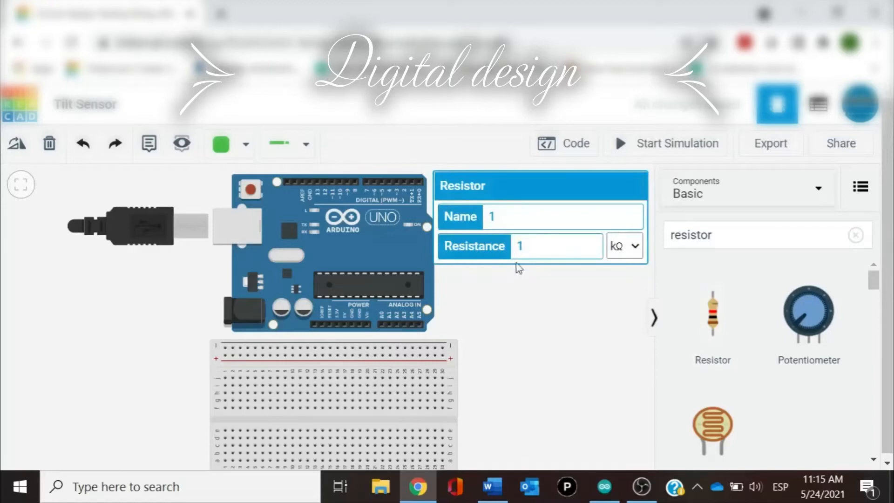
click(544, 322)
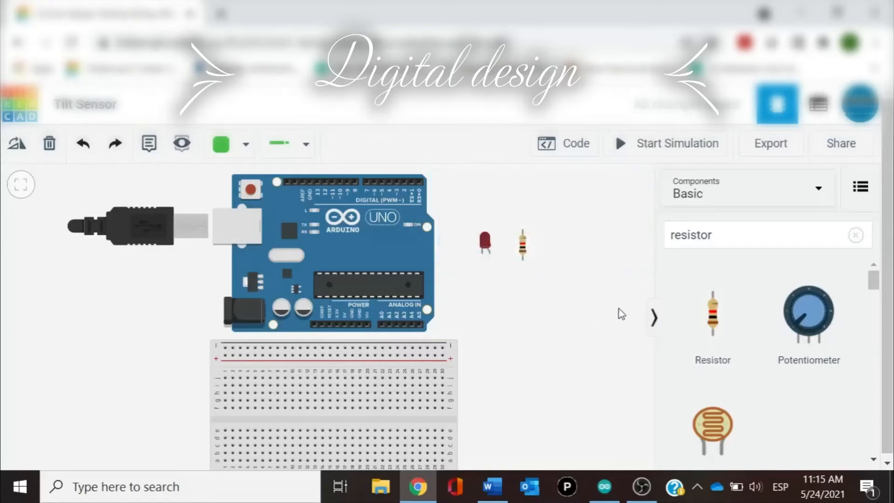
Search the components for "buzzer" and place a Piezo to the right of the resistor
click(722, 237)
key(BackSpace)
key(BackSpace)
key(BackSpace)
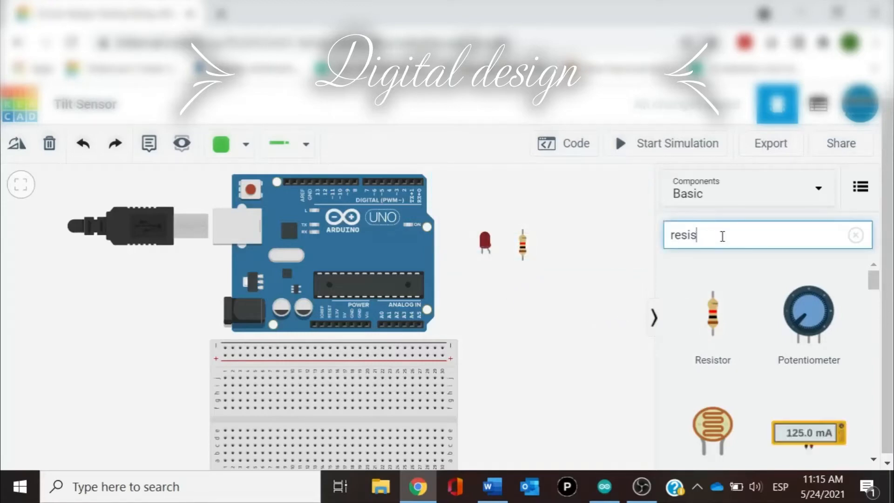
key(BackSpace)
key(BackSpace)
key(BackSpace)
key(BackSpace)
key(BackSpace)
text(buzz)
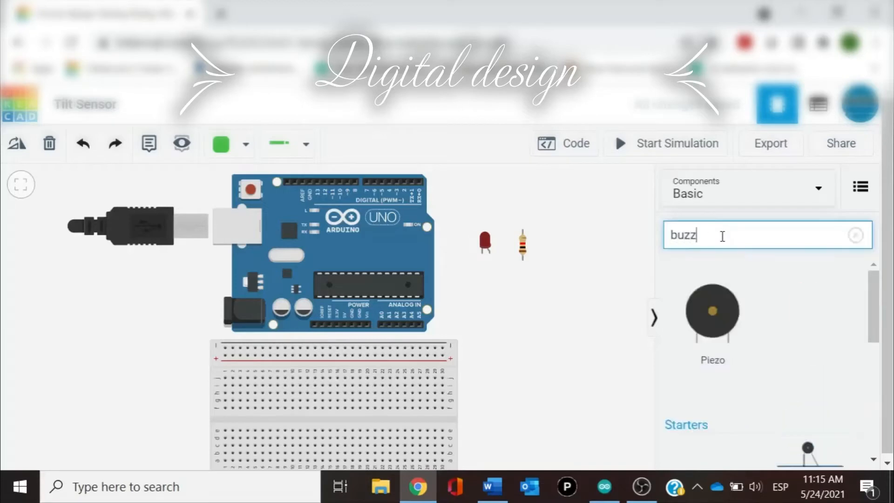
text(er)
drag(722, 309, 588, 275)
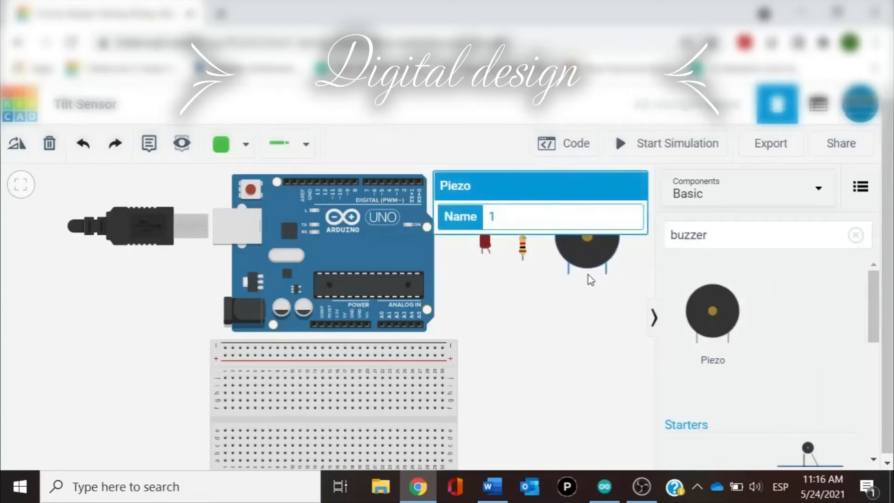
click(600, 345)
Search the components for "tilt" and place the two-lead Tilt Sensor below the LED
click(724, 236)
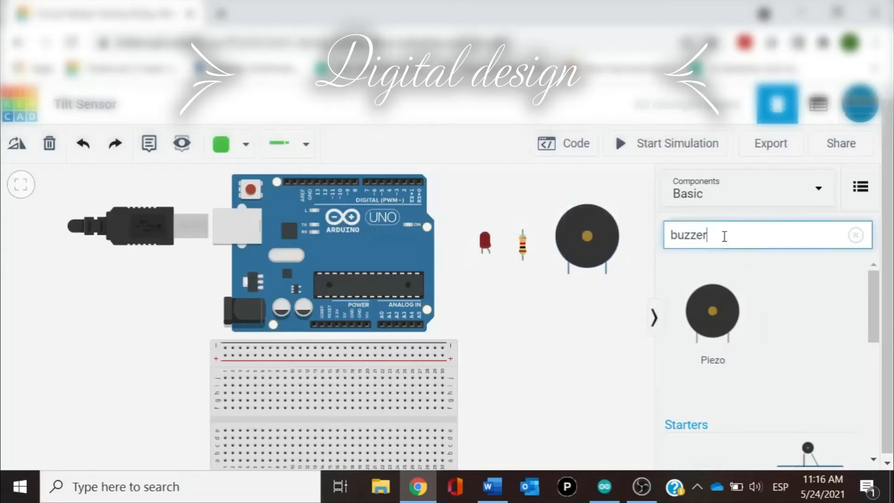
key(BackSpace)
key(BackSpace)
key(BackSpace)
key(BackSpace)
key(BackSpace)
key(BackSpace)
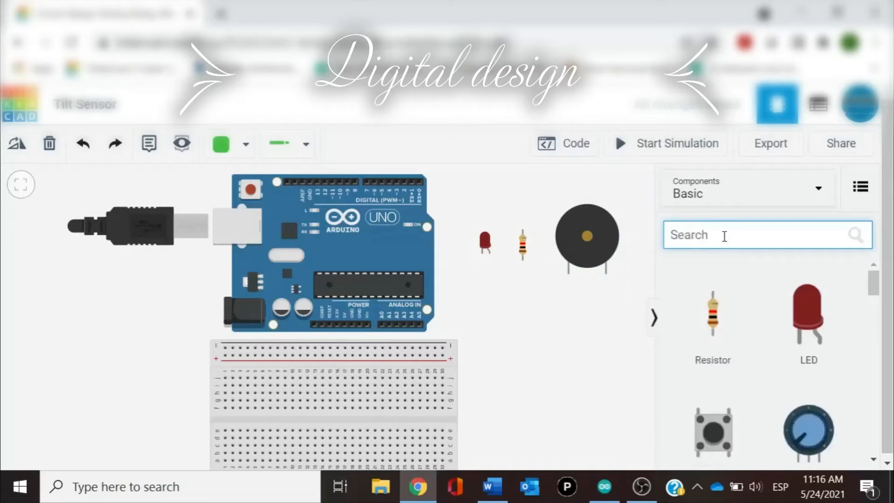
text(tilt)
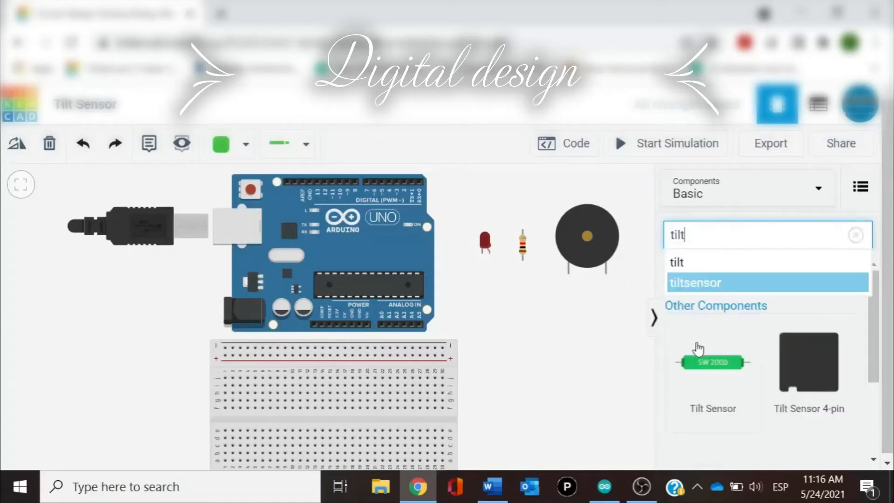
drag(697, 348, 490, 302)
click(515, 311)
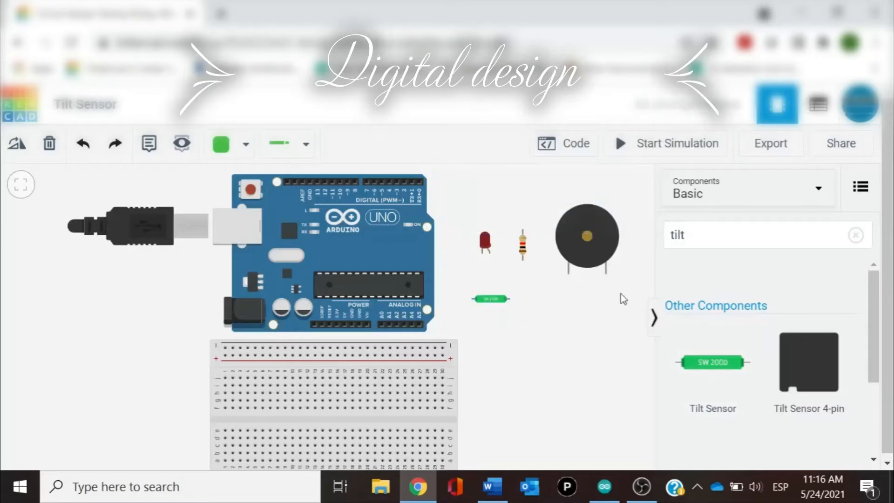
Clear the component search and place a second resistor to the right of the tilt sensor
click(856, 235)
click(778, 231)
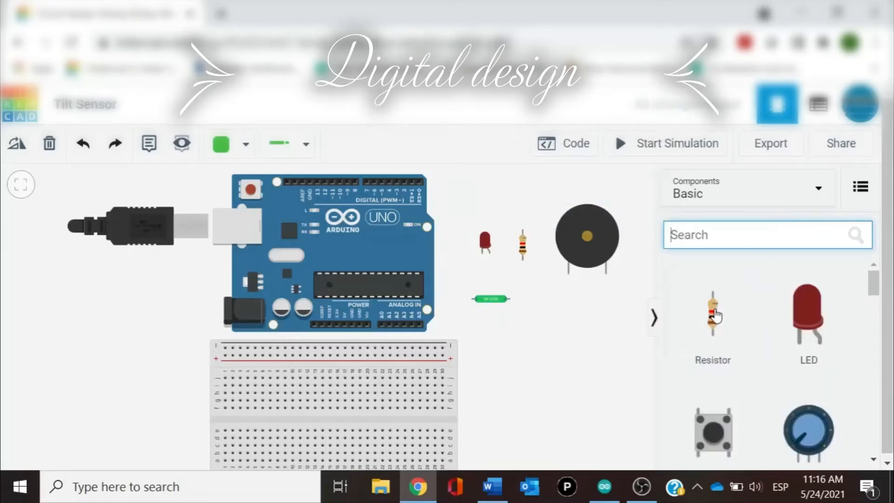
drag(712, 313, 524, 309)
click(549, 331)
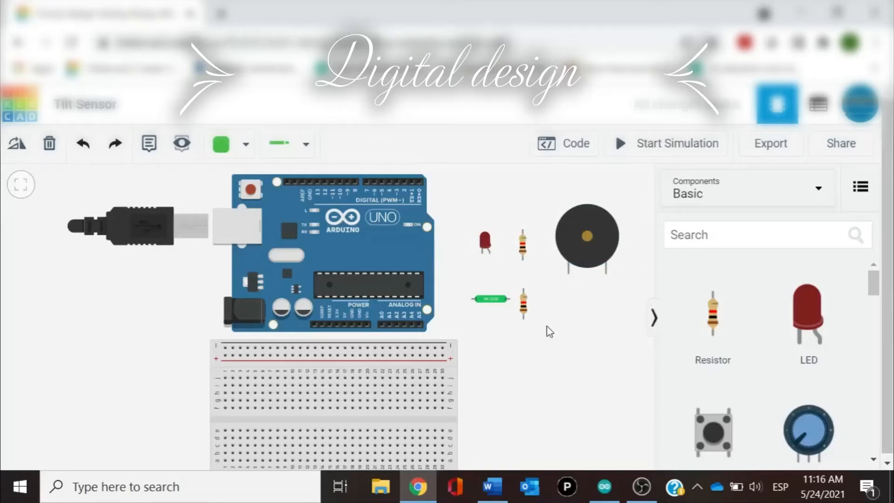
Search the components for "servo" and place a Micro Servo below the piezo
click(683, 237)
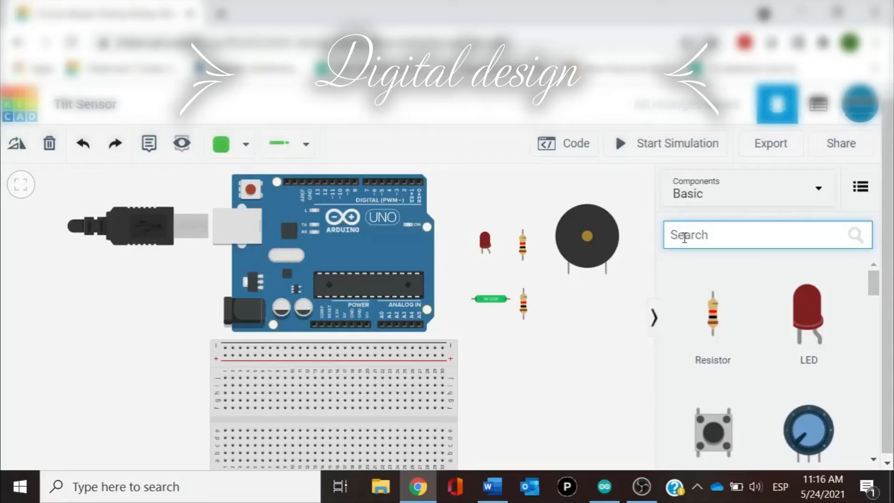
text(servo)
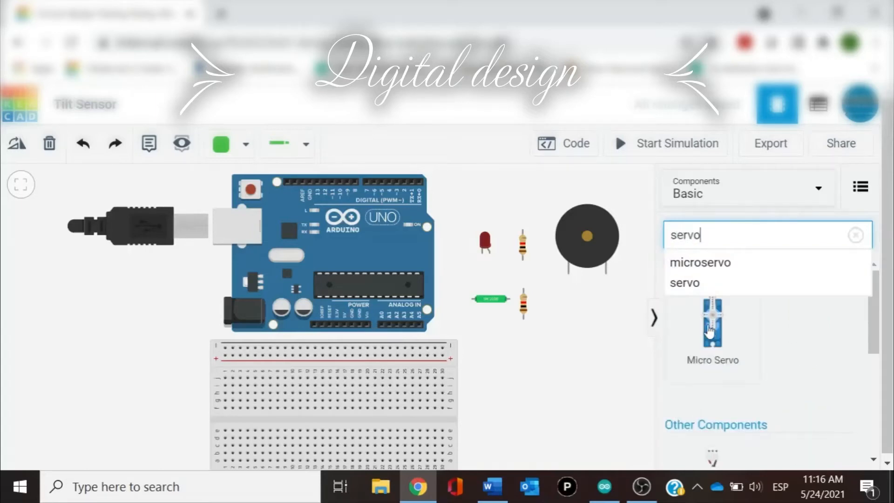
drag(710, 330, 580, 312)
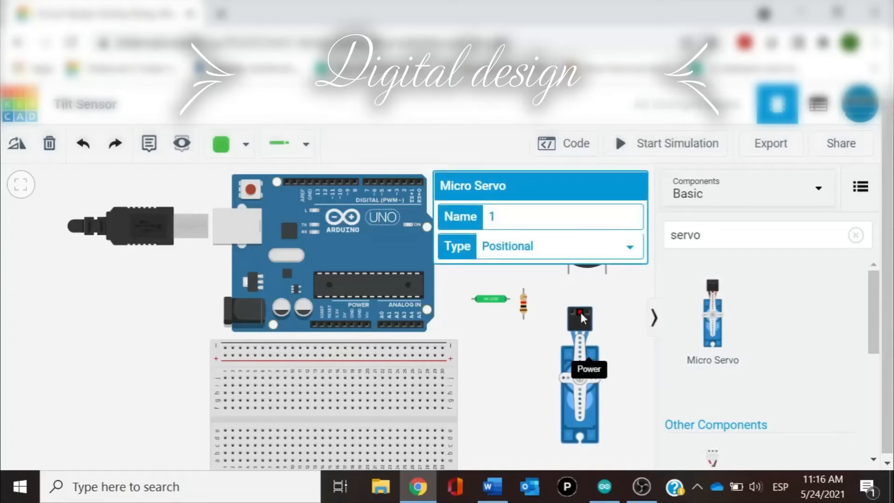
click(508, 349)
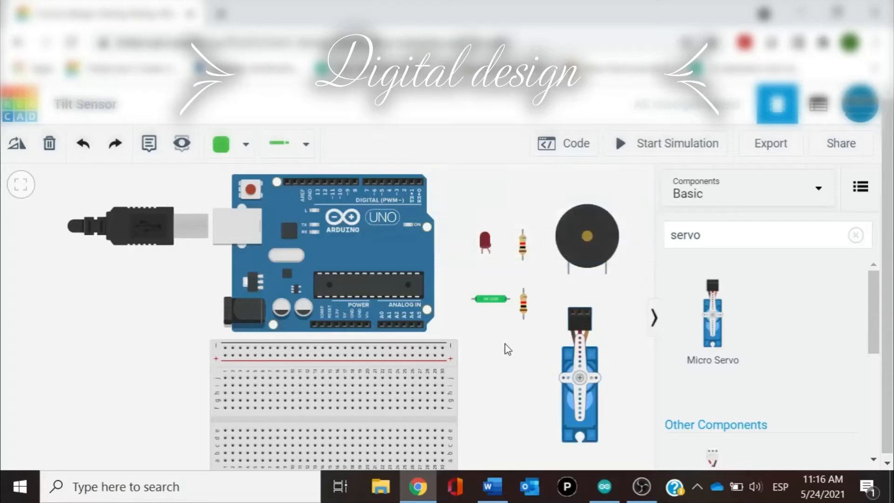
Collapse the component library and set the resistance of the resistor beside the LED to 220 Ω
click(653, 321)
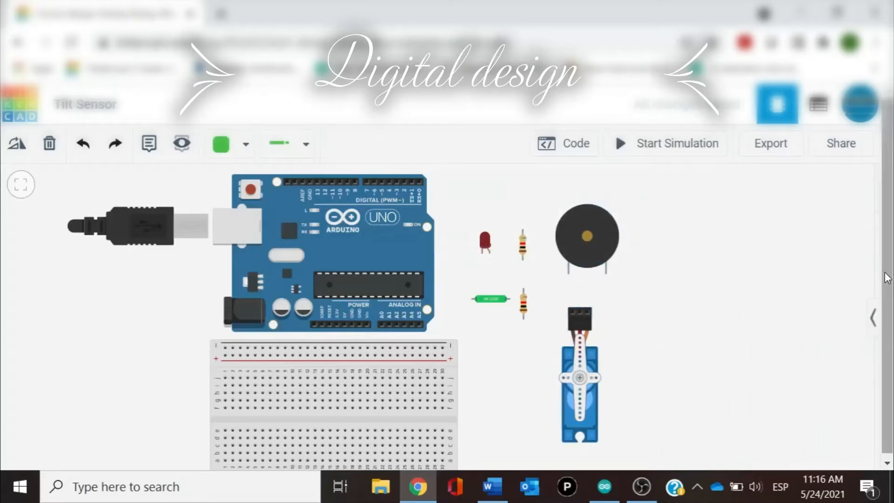
scroll(887, 278, down, 1)
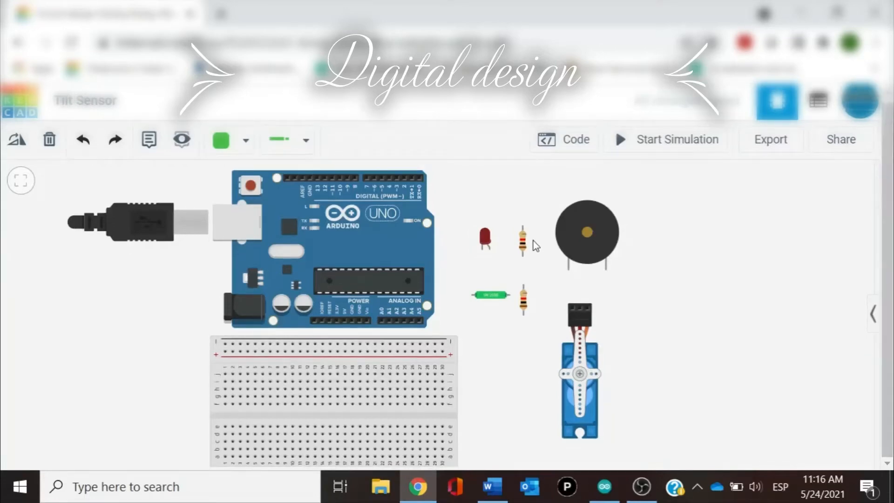
click(523, 248)
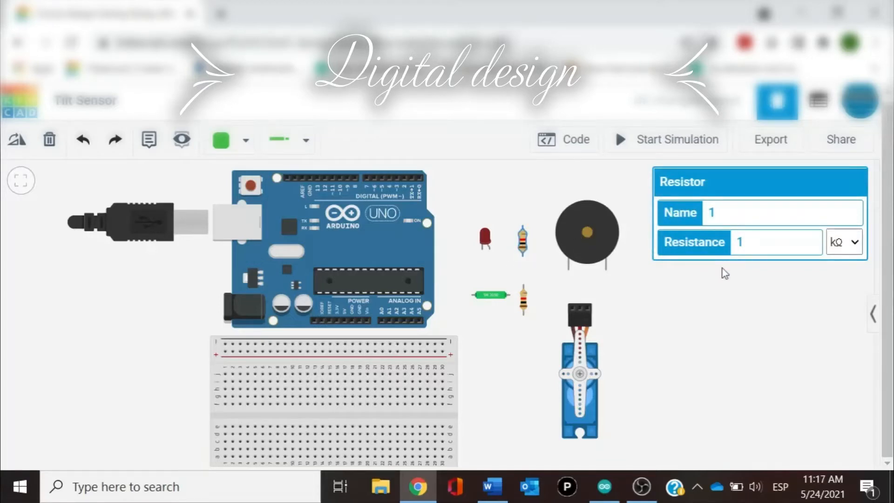
click(758, 234)
key(BackSpace)
text(220)
click(853, 249)
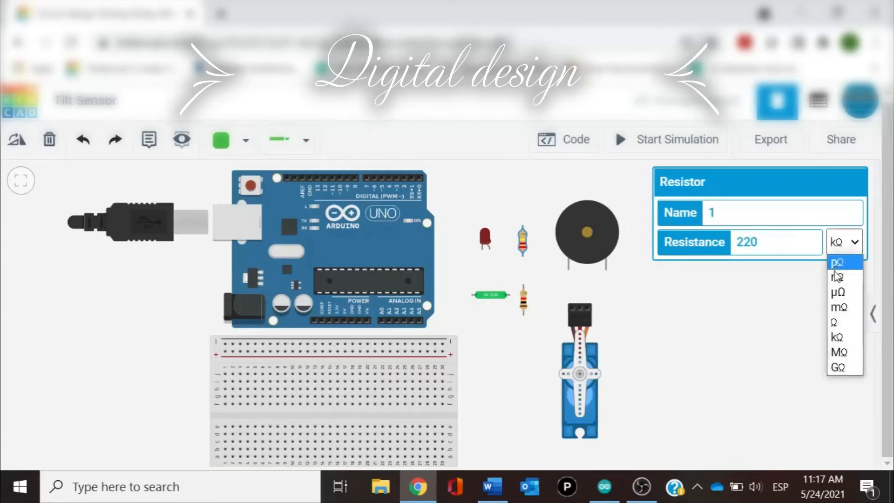
click(838, 325)
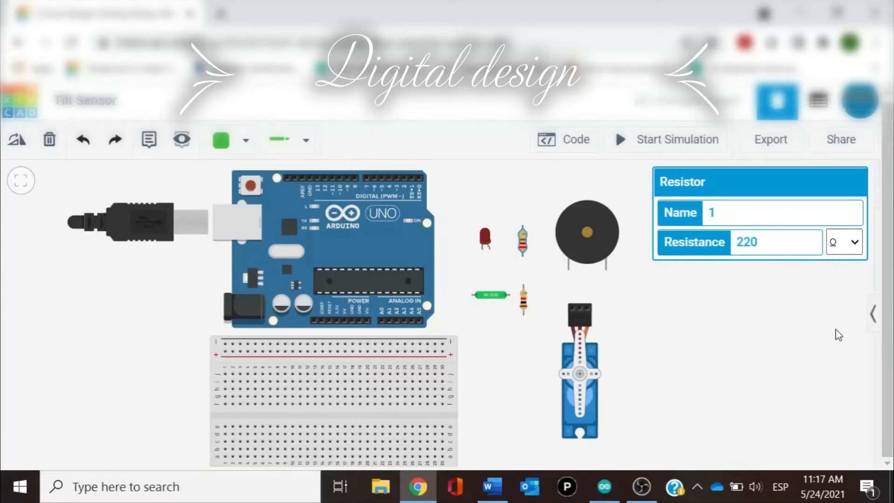
click(738, 290)
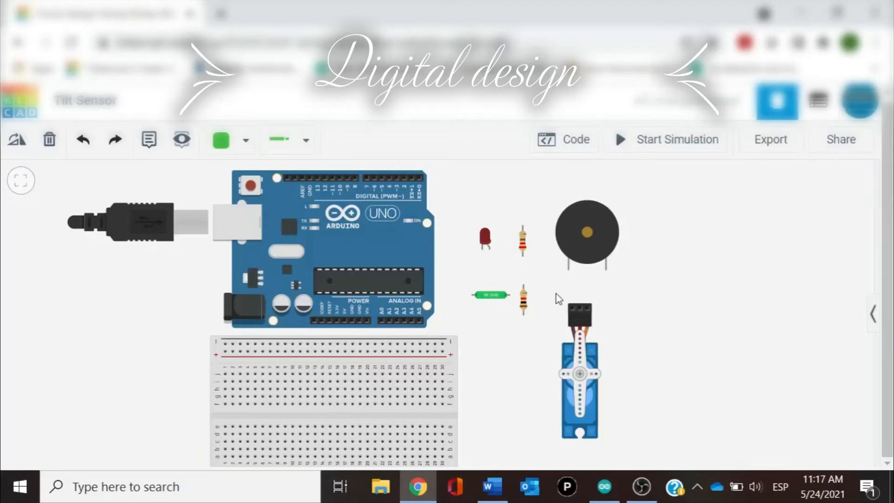
Set the resistance of the resistor beside the tilt sensor to 100 Ω and clear the selection
click(524, 309)
click(747, 241)
text(00)
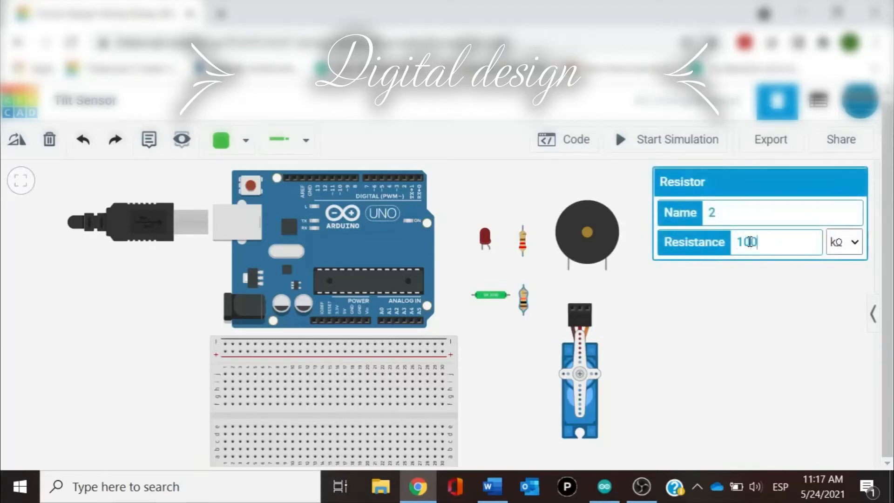
click(854, 243)
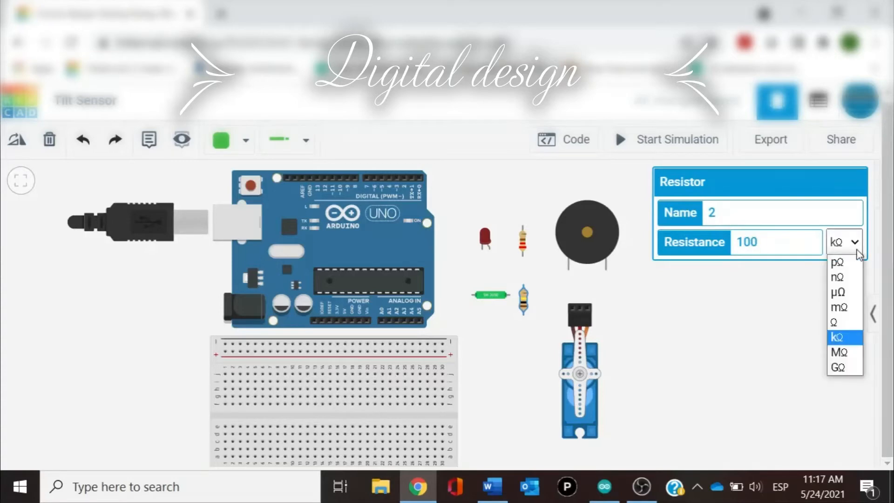
click(836, 322)
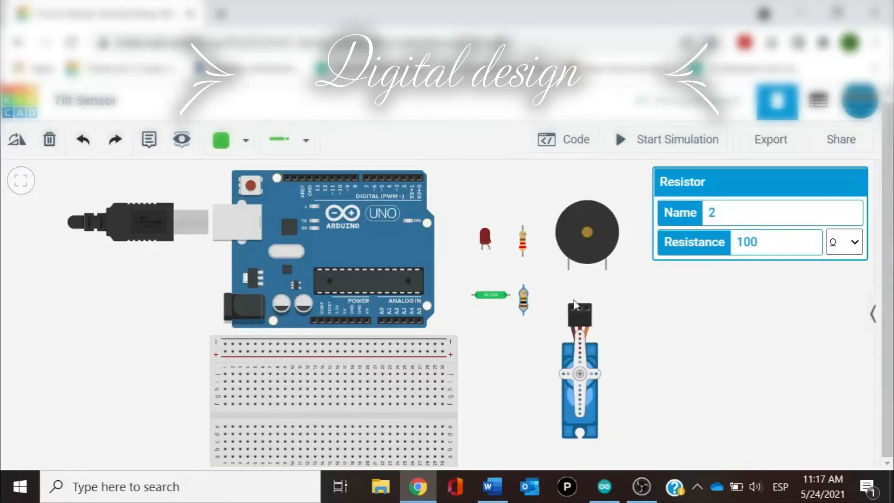
click(536, 342)
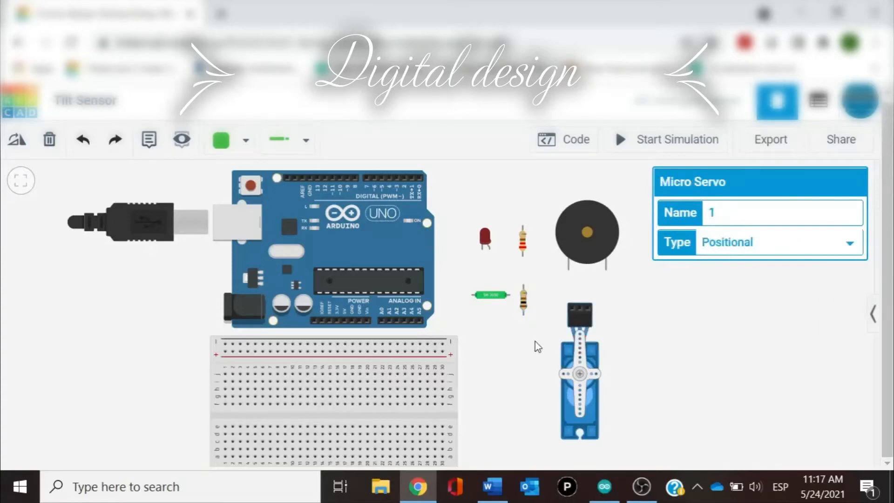
click(708, 364)
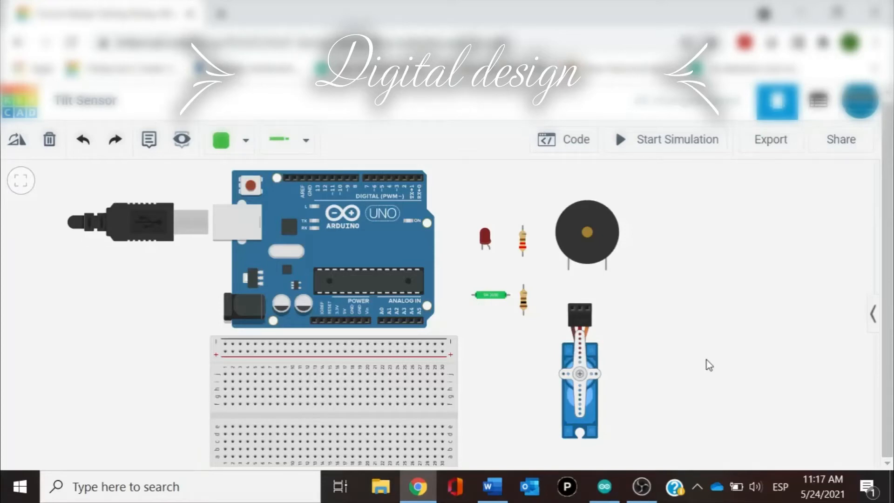
Move the Arduino Uno slightly upward and bring the small breadboard up close beneath it
drag(286, 261, 286, 254)
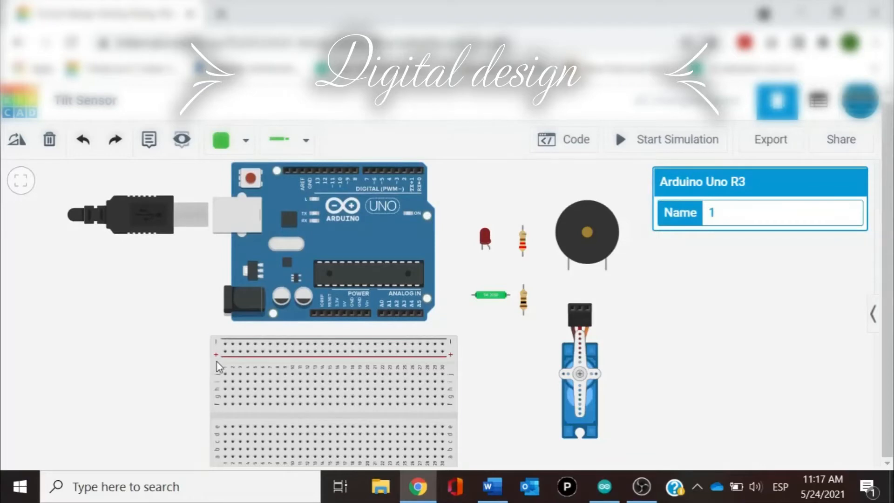
drag(217, 363, 220, 351)
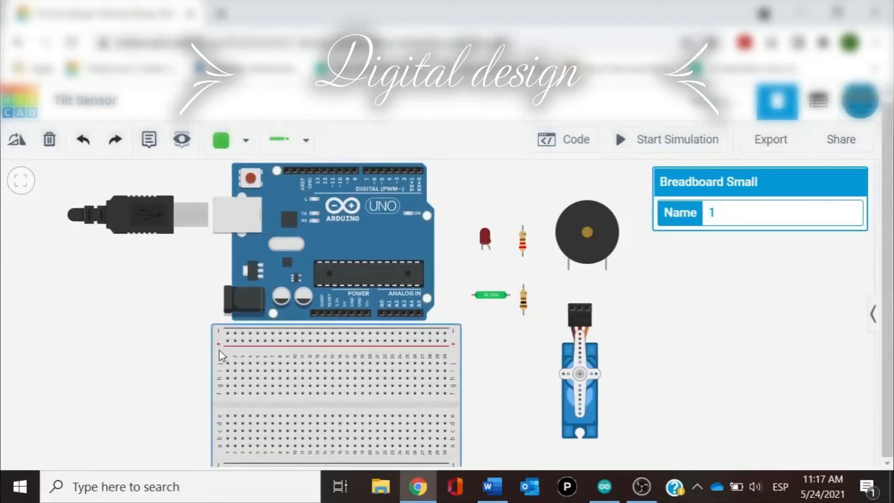
click(170, 331)
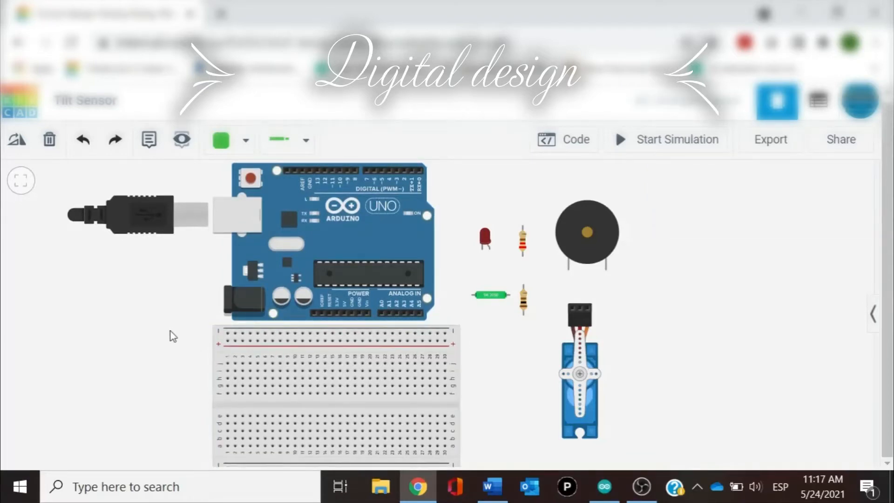
Connect the Arduino's 5V pin to the breadboard's upper positive rail with a red wire and shift the Arduino to straighten it
click(344, 313)
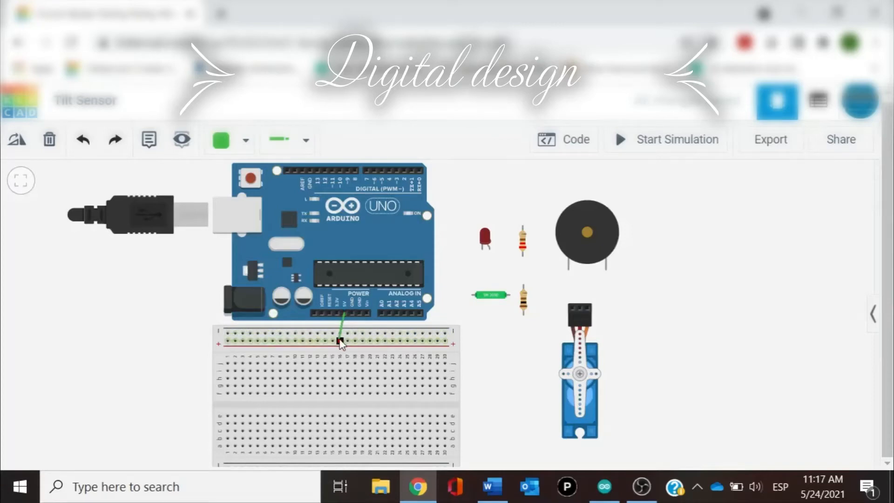
click(341, 341)
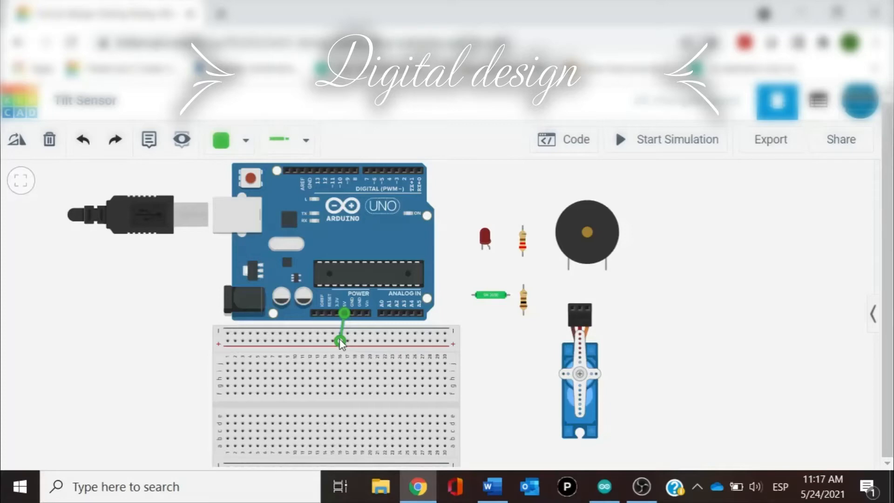
click(246, 150)
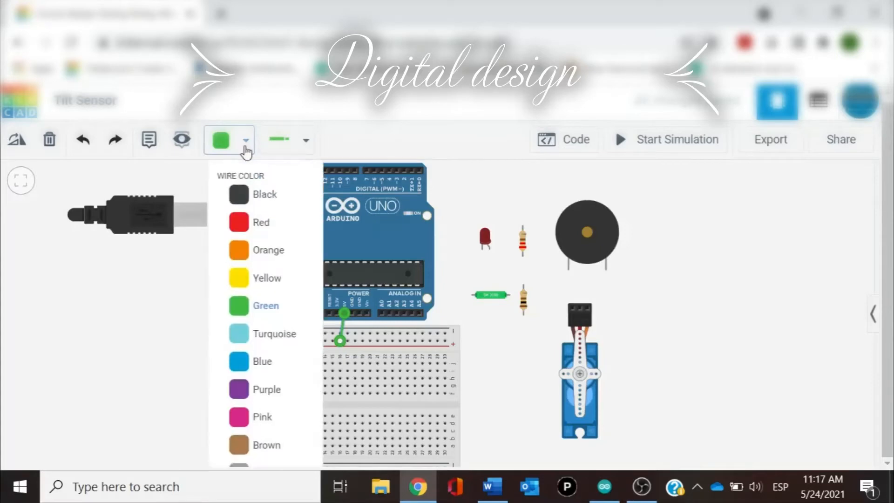
click(257, 224)
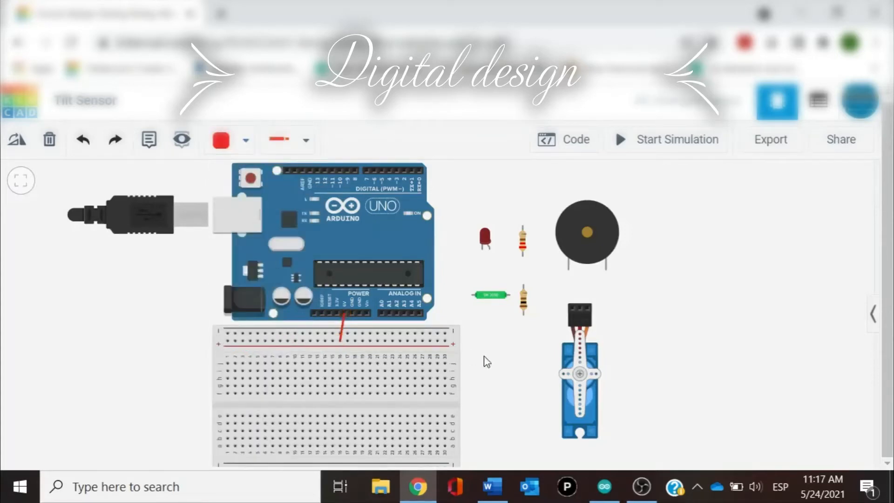
drag(320, 235, 315, 235)
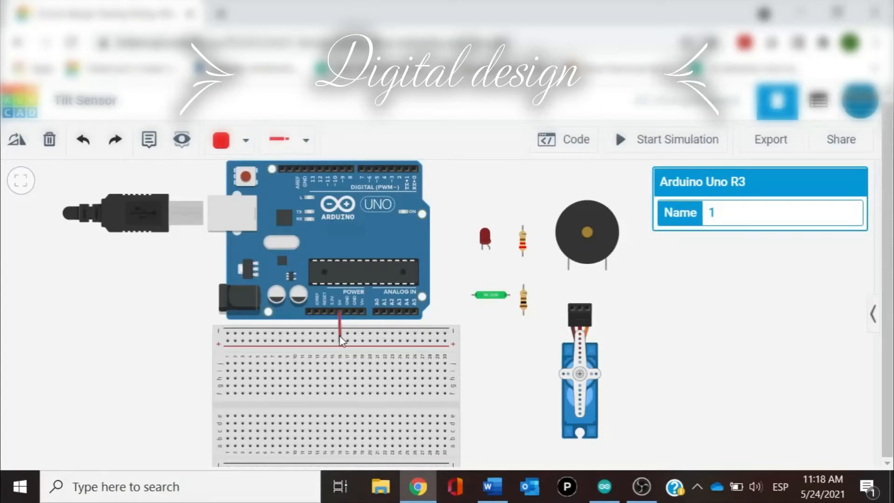
Connect the Arduino's GND pin to the breadboard's upper negative rail with a blue wire
click(346, 311)
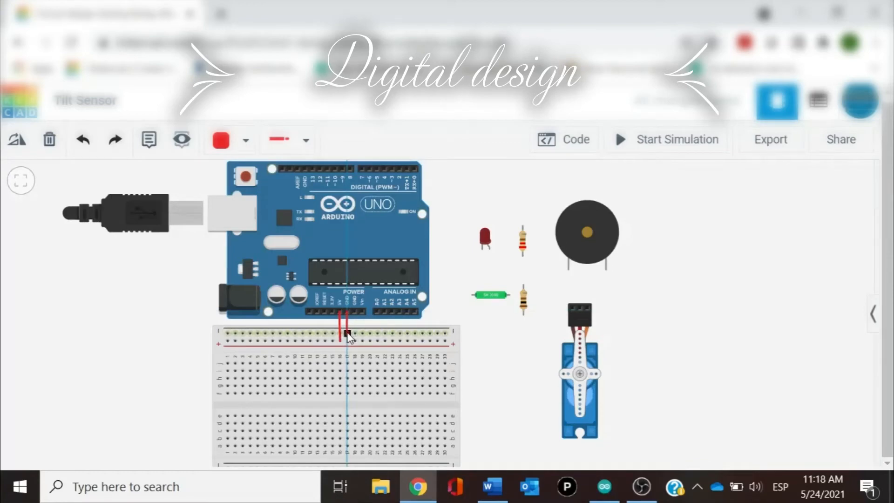
click(348, 333)
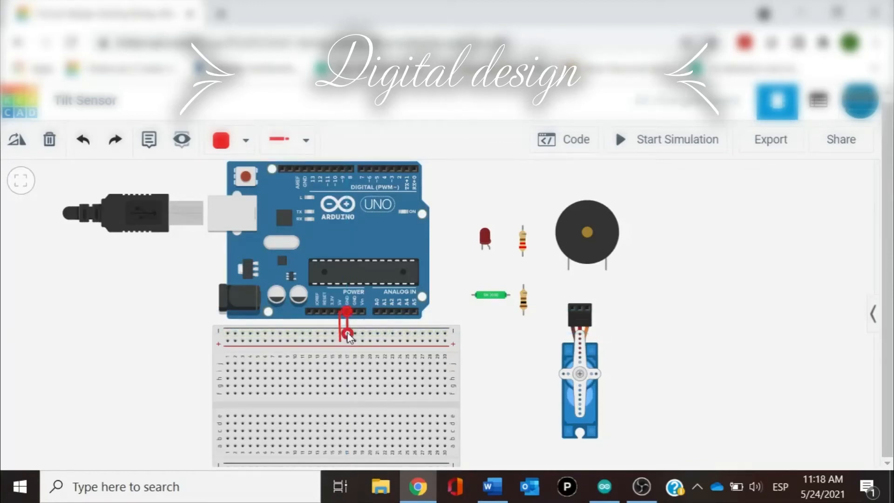
click(244, 148)
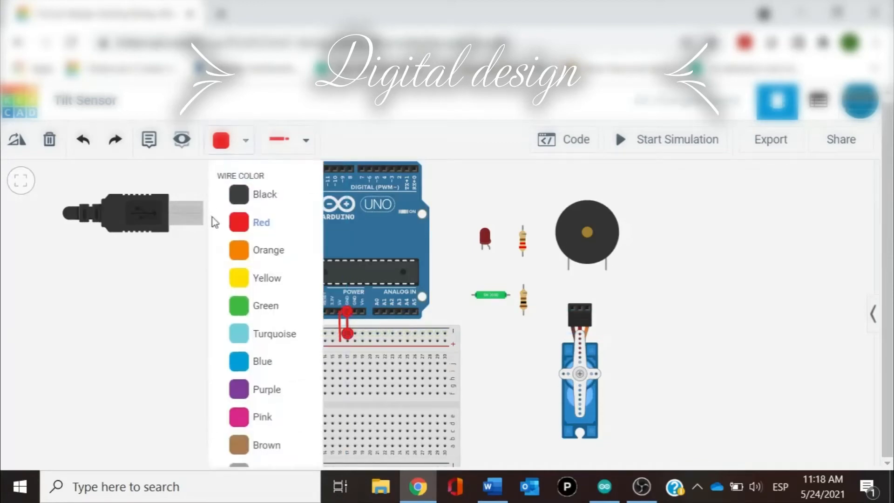
click(252, 364)
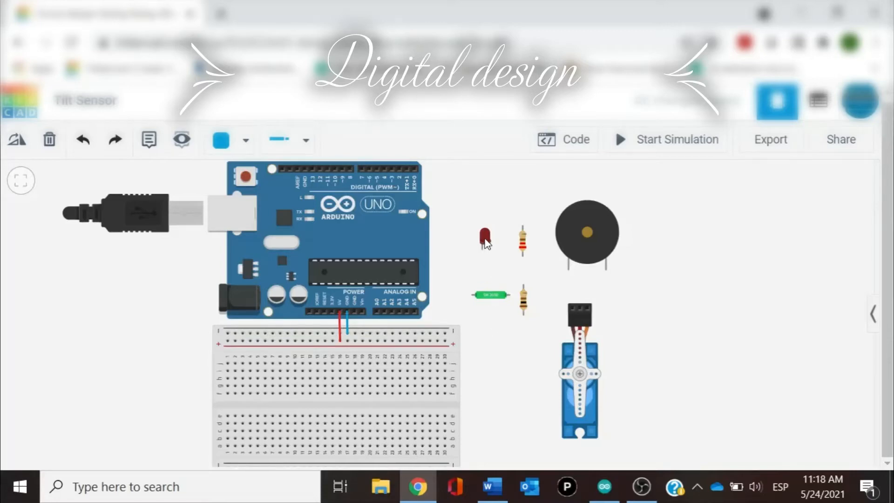
Place the LED on the breadboard's upper half and the 220 Ω resistor between its cathode column and the negative rail
drag(486, 242, 250, 386)
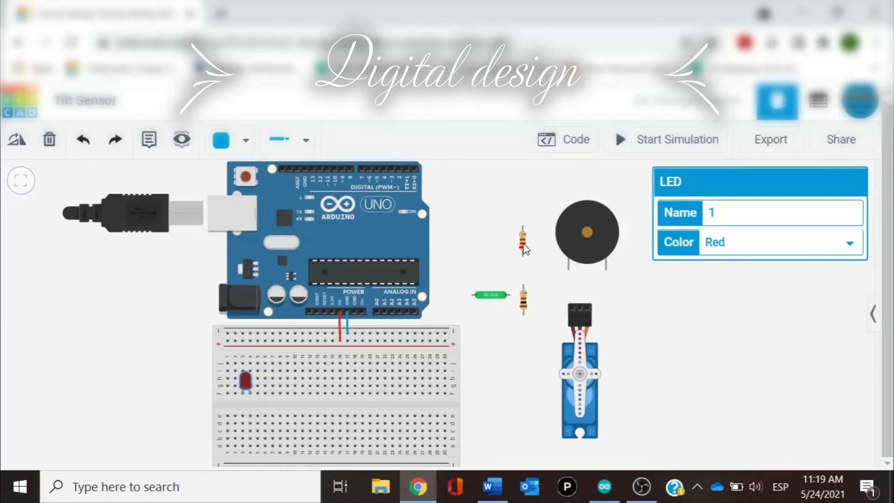
drag(524, 248, 245, 358)
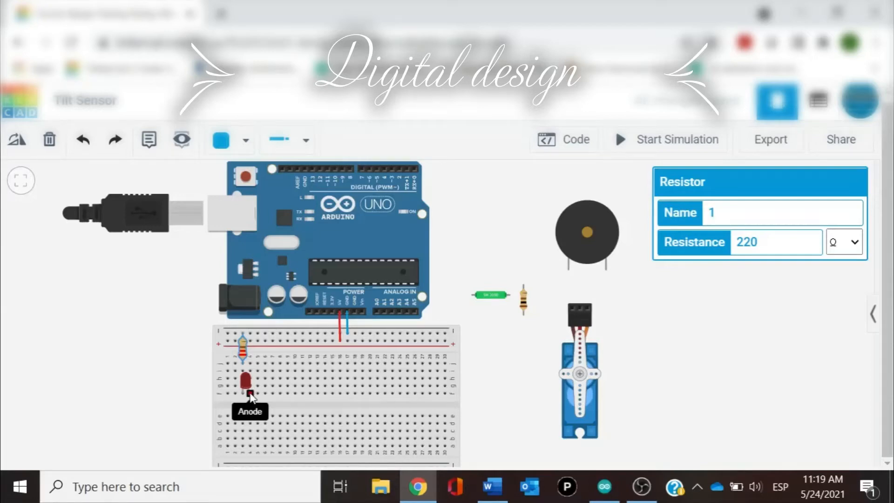
Connect the LED's anode column to Arduino pin 10 with a red wire
click(251, 364)
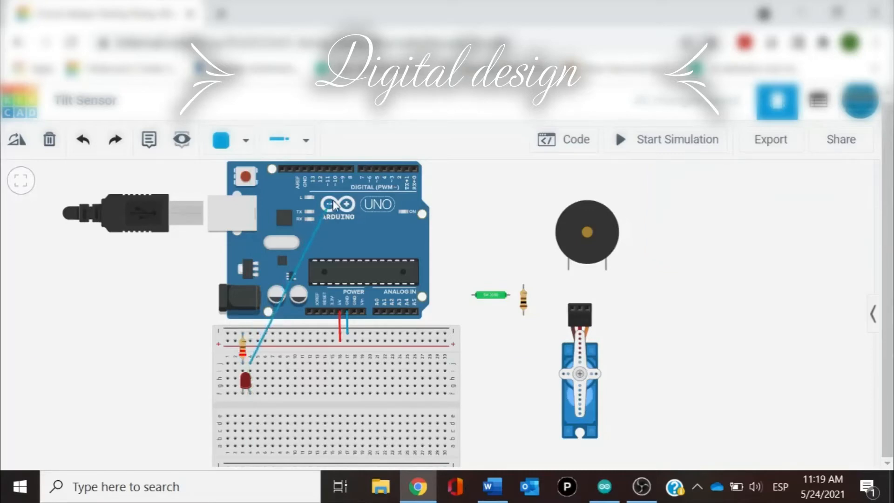
click(335, 170)
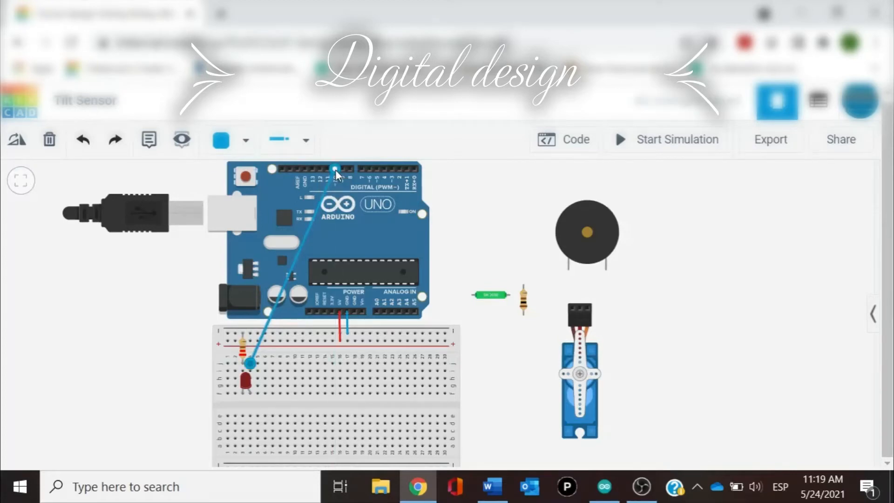
click(245, 140)
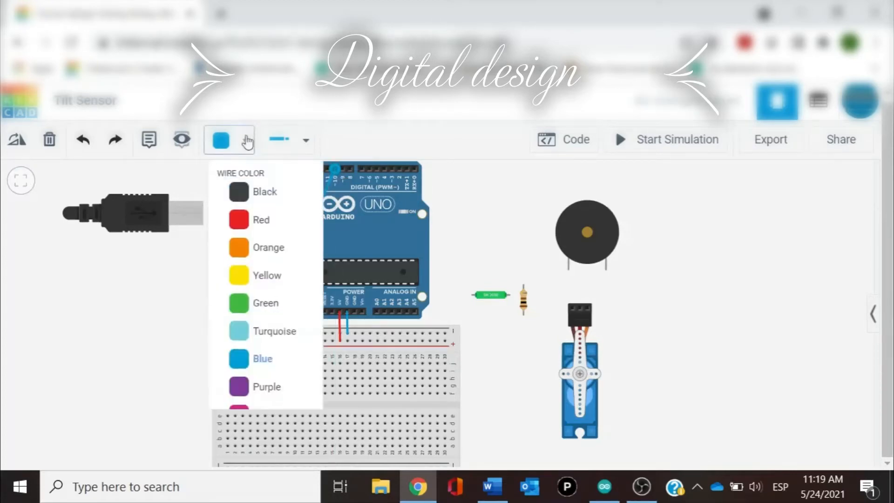
click(257, 221)
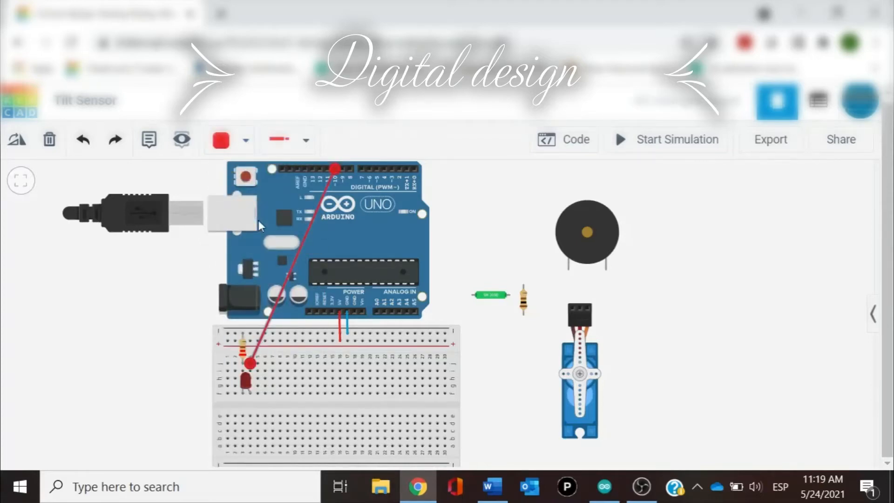
click(182, 283)
Add two bend points to the red pin 10 wire, routing it vertically above the LED and across the Arduino
click(293, 264)
drag(293, 263, 305, 240)
drag(284, 286, 252, 249)
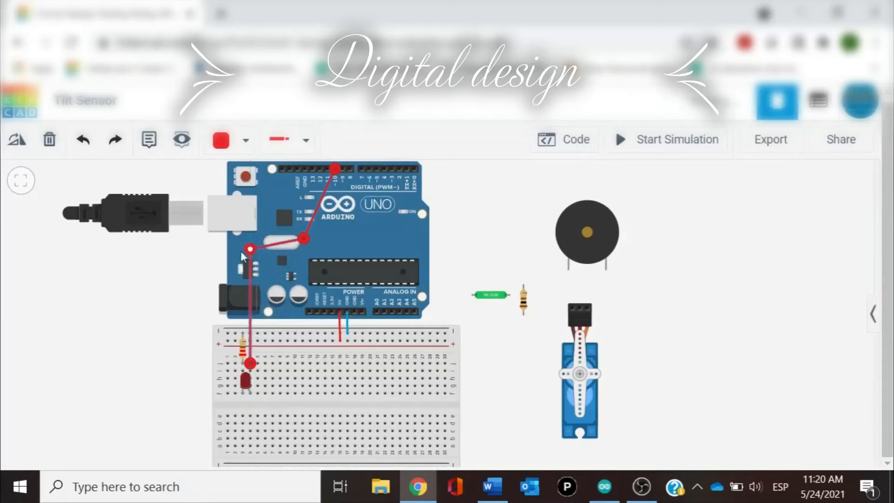
click(179, 273)
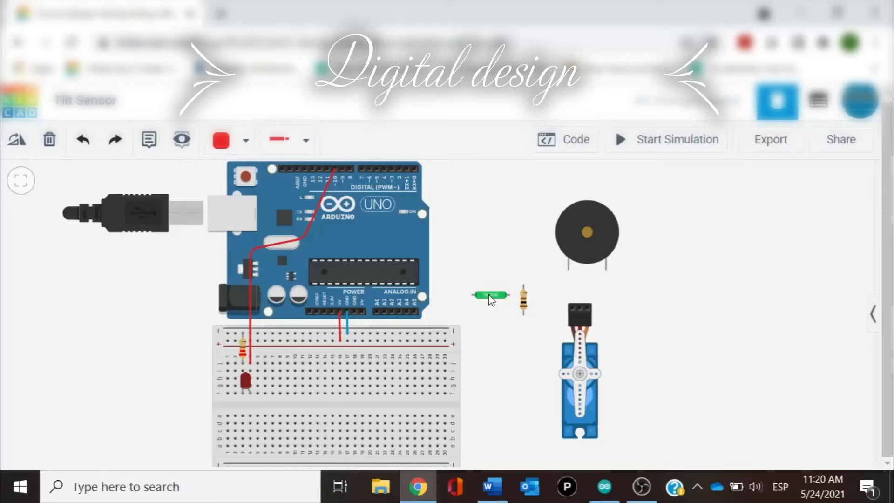
Place the tilt sensor on the breadboard beside the LED and connect its Terminal 1 column to the negative rail with a blue wire
drag(489, 301, 325, 389)
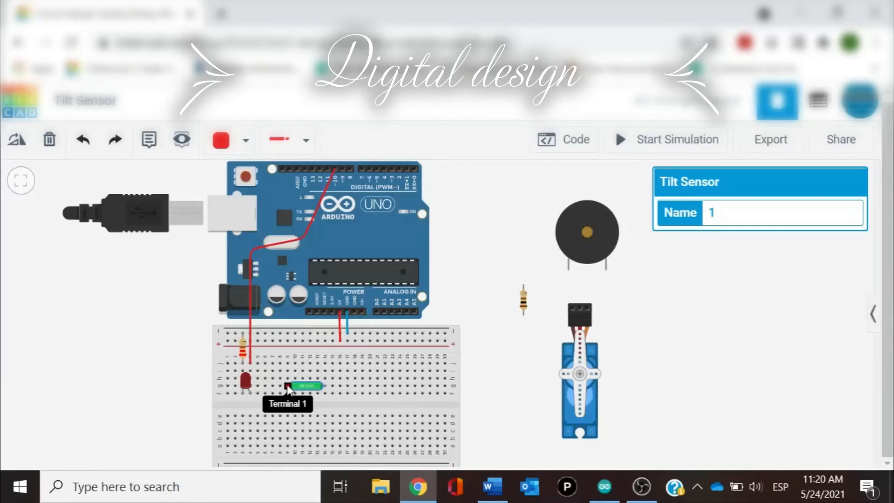
click(288, 387)
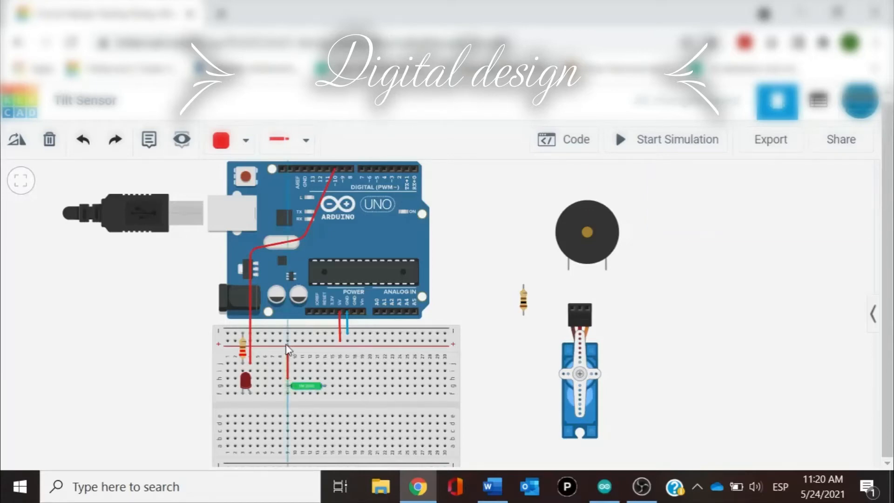
click(288, 334)
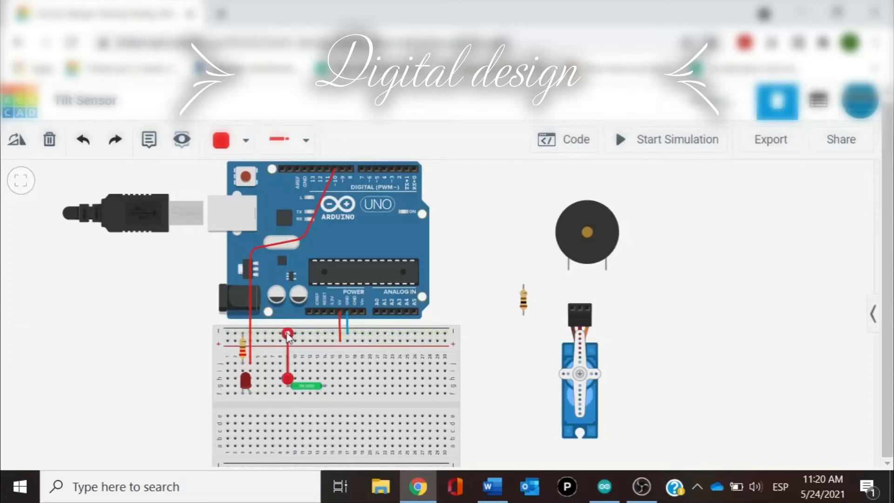
click(242, 141)
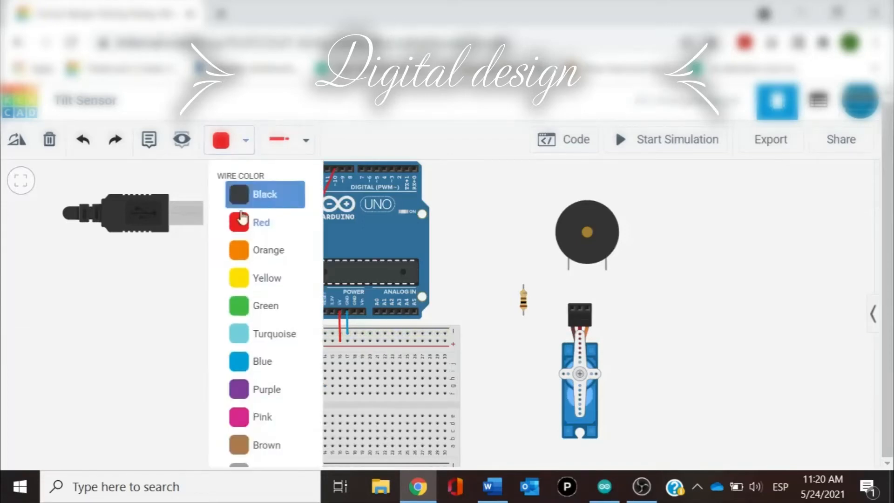
click(260, 368)
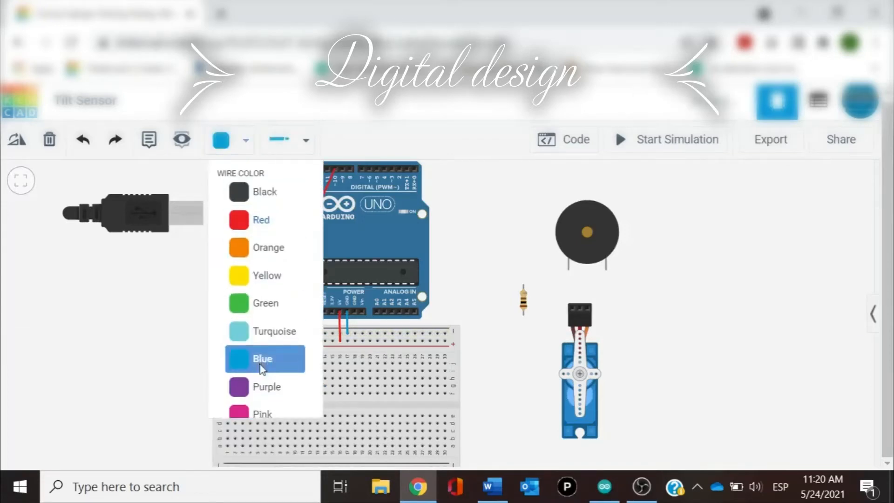
click(502, 371)
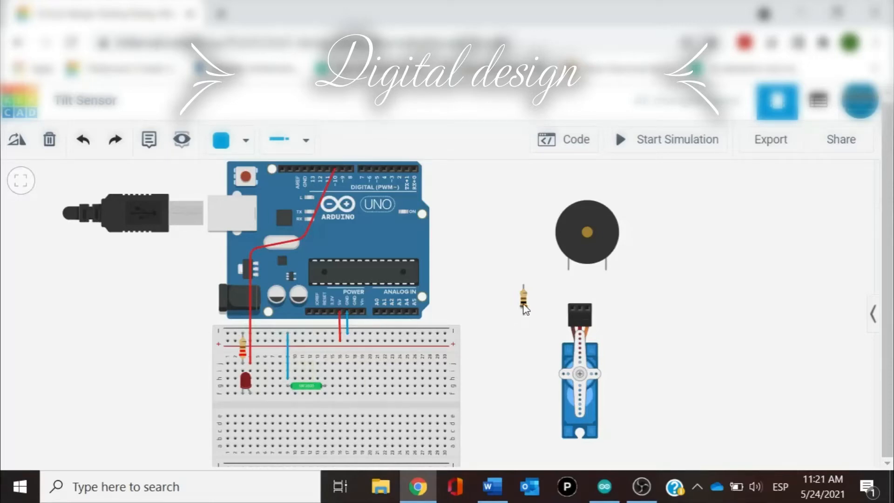
Place the 100 Ω resistor horizontally on the breadboard with its banded end in the column of the tilt sensor's second terminal
drag(525, 309, 335, 373)
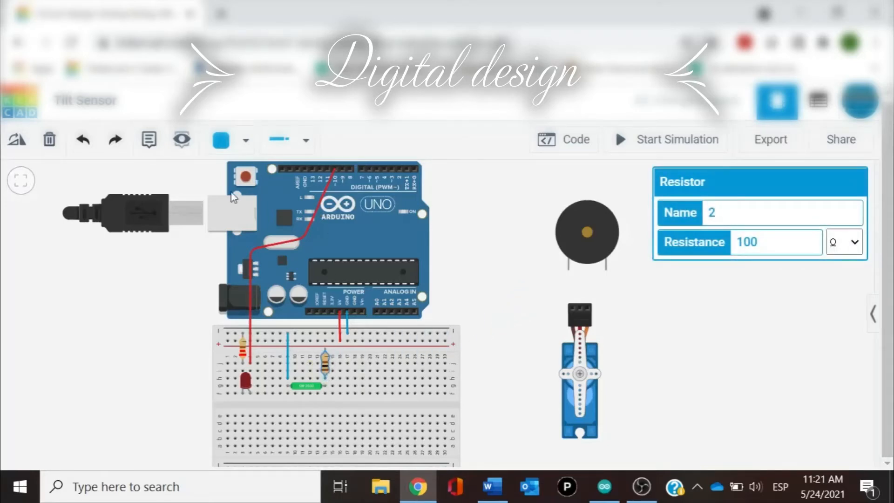
click(23, 148)
click(23, 148)
click(22, 148)
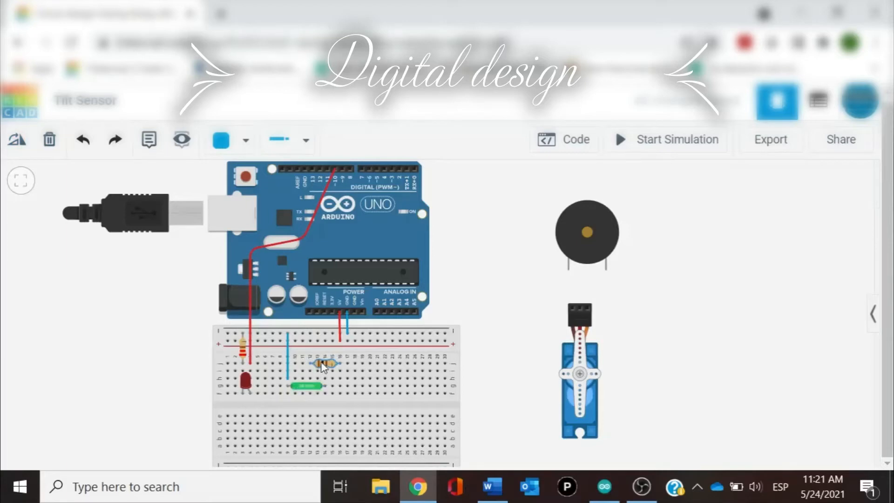
drag(323, 366, 332, 375)
drag(332, 375, 333, 375)
drag(330, 369, 338, 372)
Connect the column shared by the tilt sensor and the 100 Ω resistor to Arduino pin A0
click(325, 363)
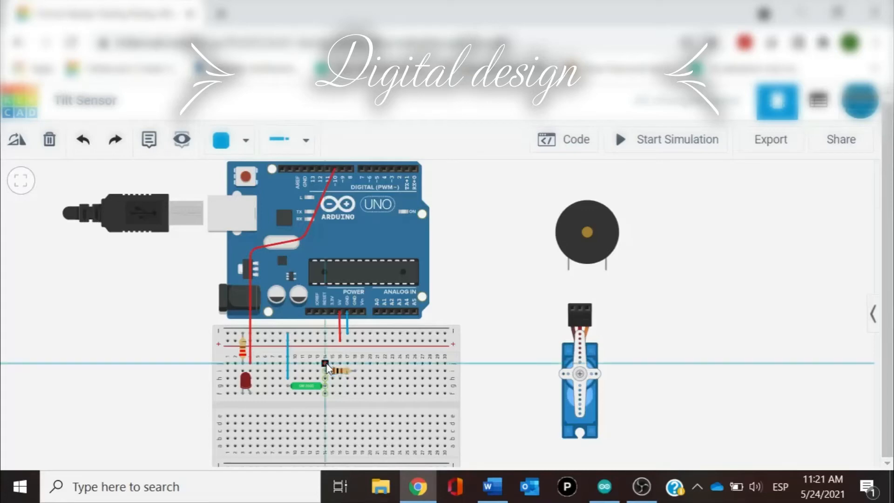
click(364, 340)
drag(364, 340, 378, 312)
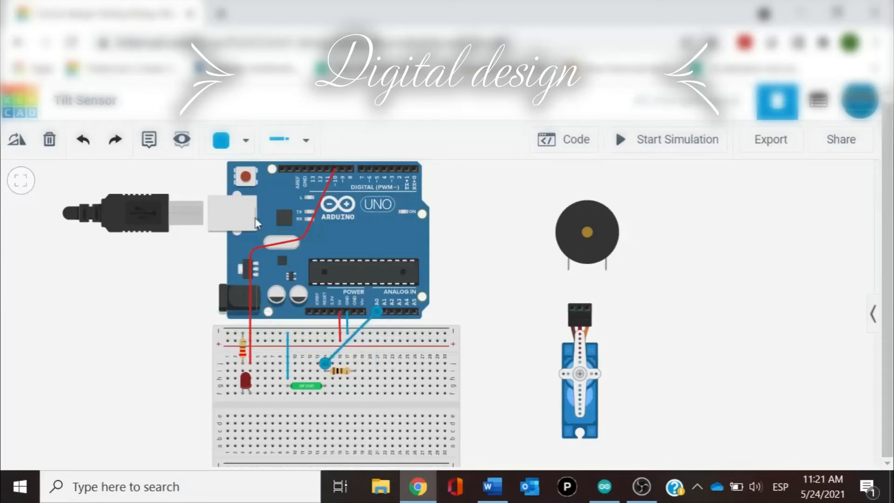
Change the color of the wire running from the tilt sensor column to Arduino pin A0 to green
click(245, 140)
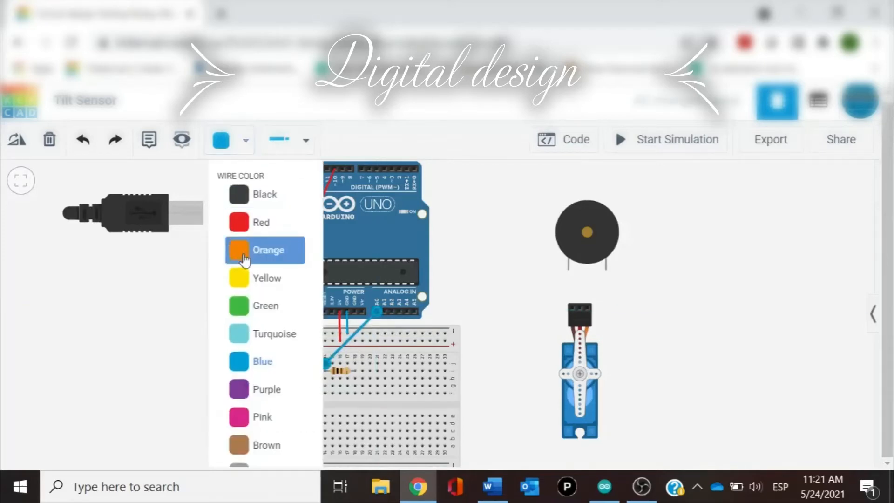
click(266, 306)
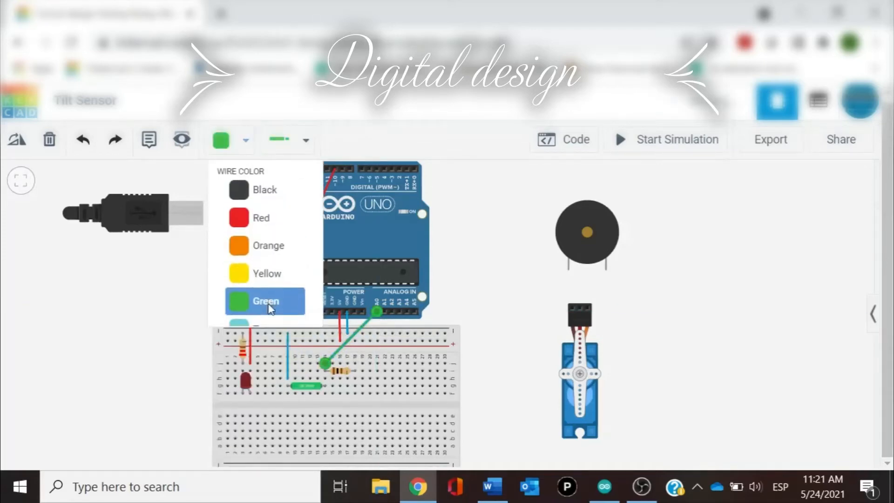
click(161, 324)
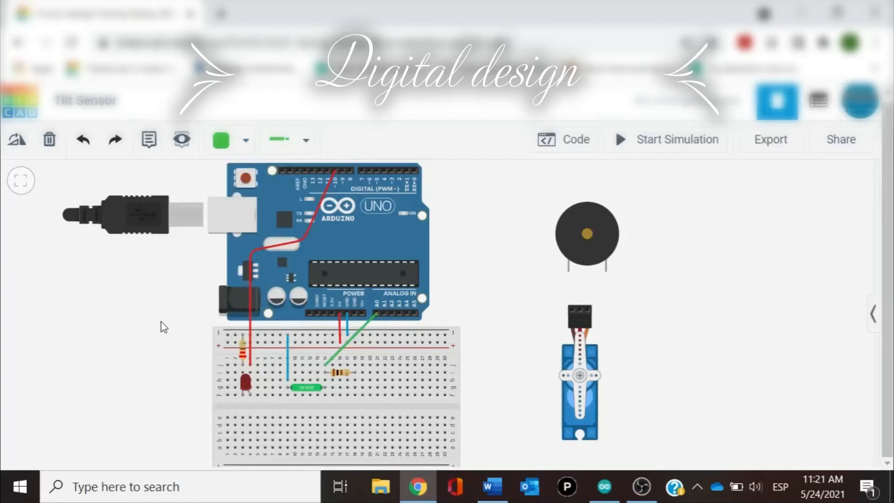
Connect the free end of the 100 Ω resistor to the breadboard's positive rail with a red wire
click(355, 365)
click(356, 343)
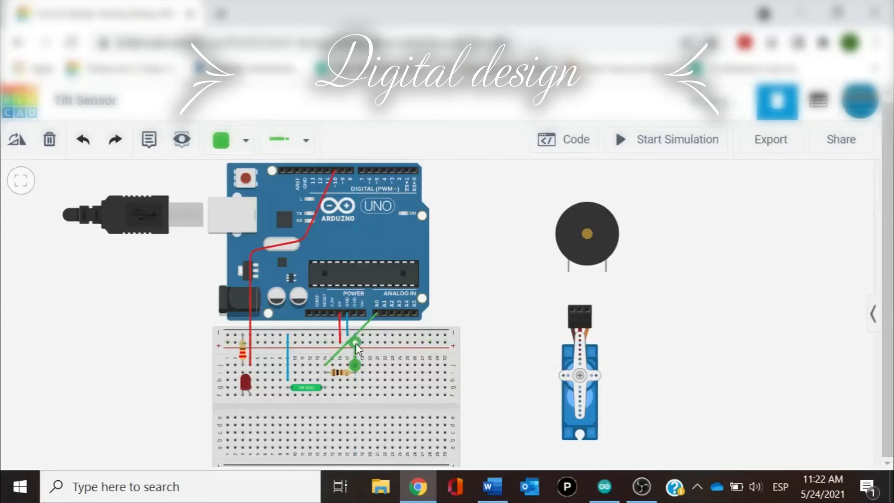
click(244, 145)
click(246, 221)
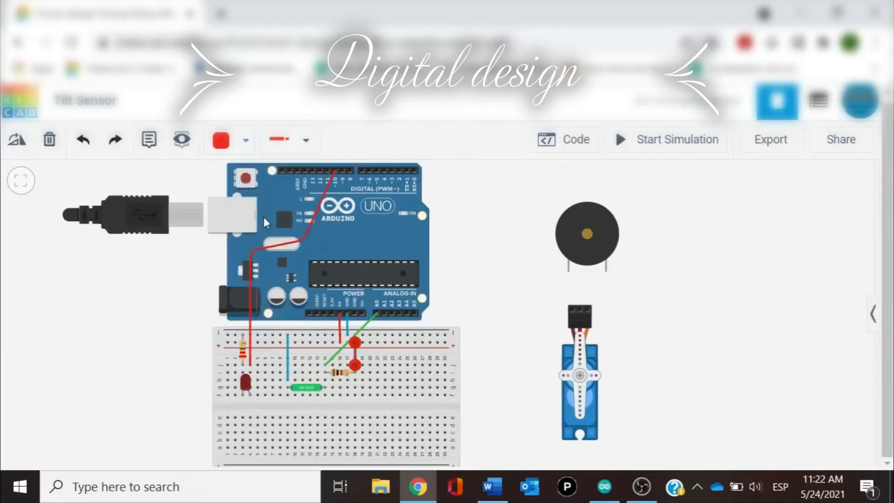
click(468, 343)
Move the piezo onto the breadboard beyond the 100 Ω resistor and rotate it 180° so its legs point toward the Arduino
drag(566, 244, 398, 376)
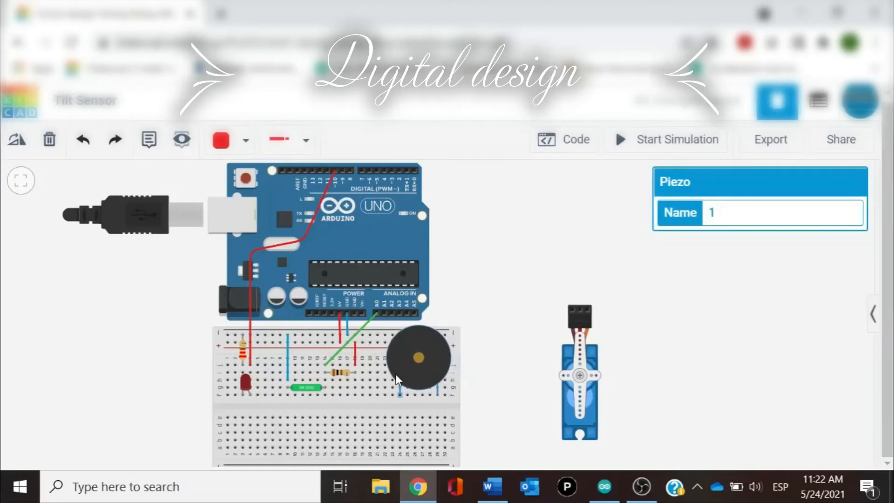
click(18, 140)
click(17, 140)
click(18, 139)
click(17, 140)
click(18, 140)
click(17, 140)
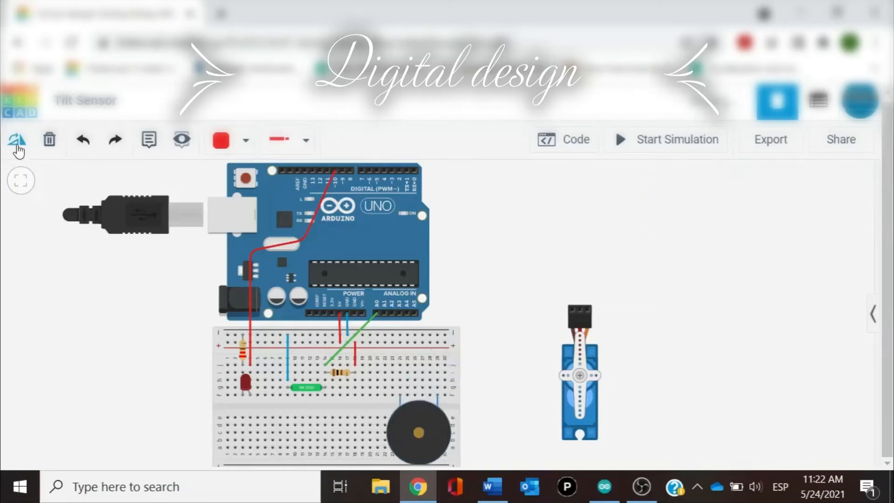
Connect the column of the piezo leg nearest the resistor to the negative rail with a blue wire
click(399, 386)
click(400, 335)
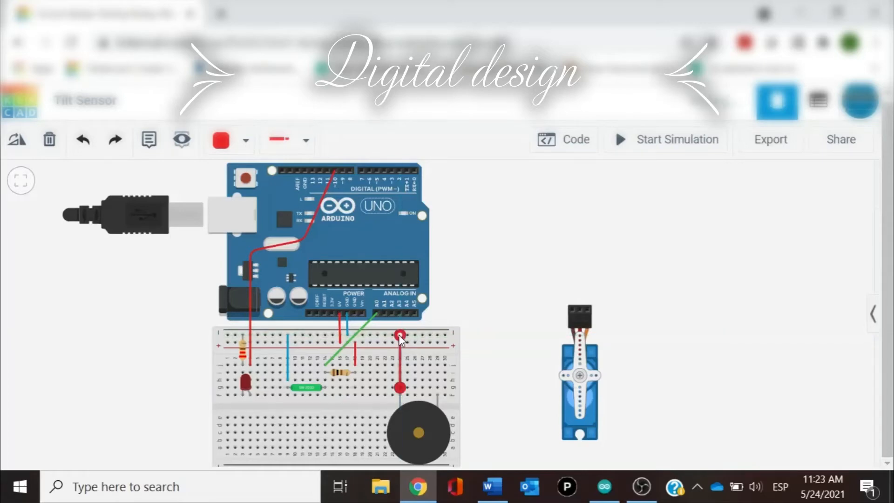
click(246, 141)
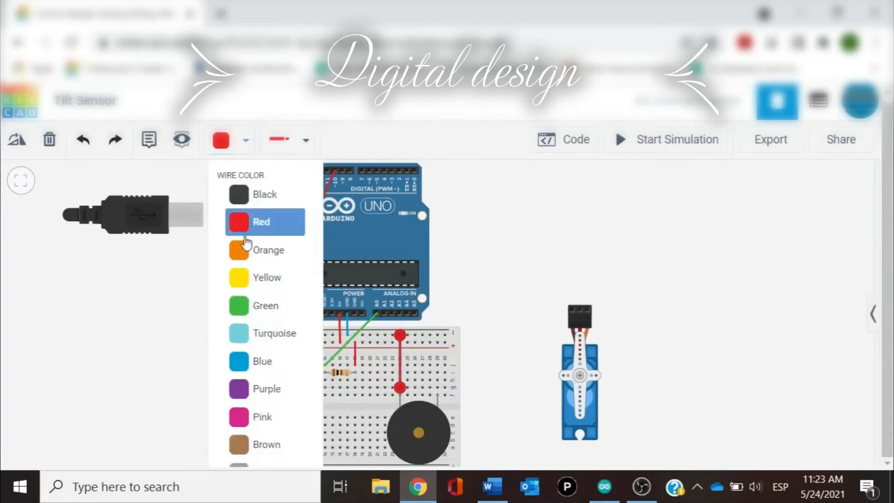
click(269, 369)
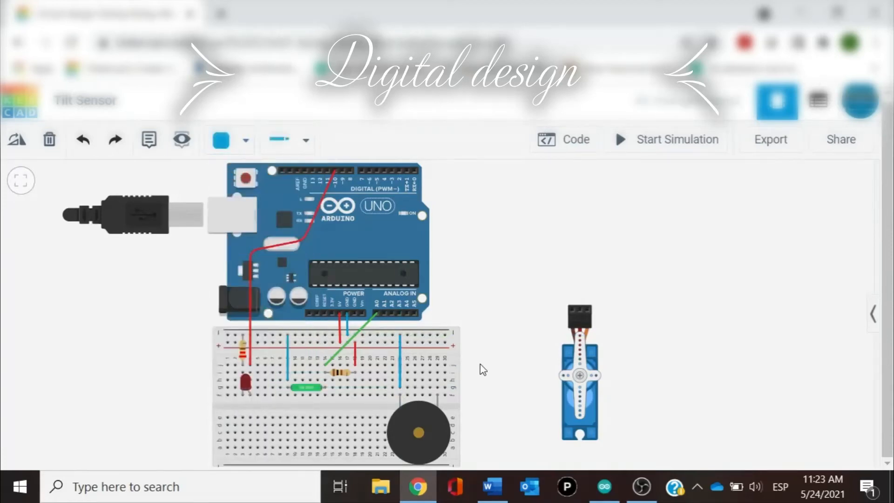
Connect the column of the piezo's other leg to Arduino digital pin 6 with a pink wire
click(435, 391)
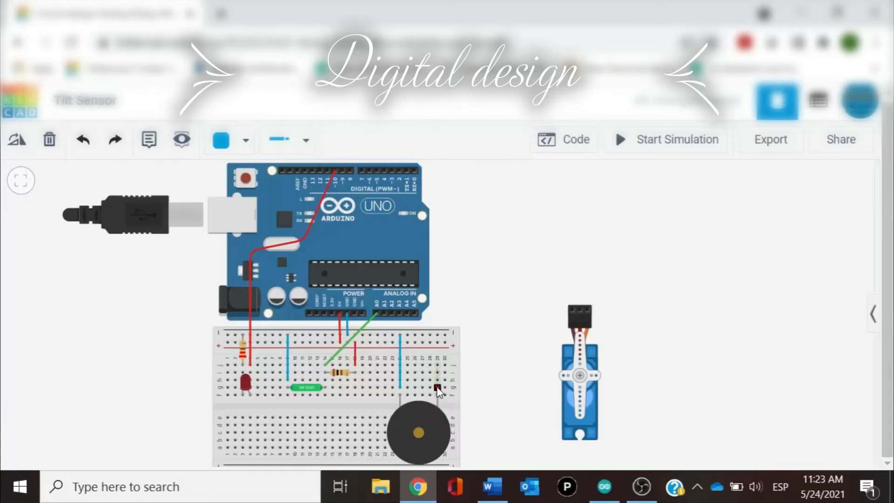
click(437, 386)
click(370, 171)
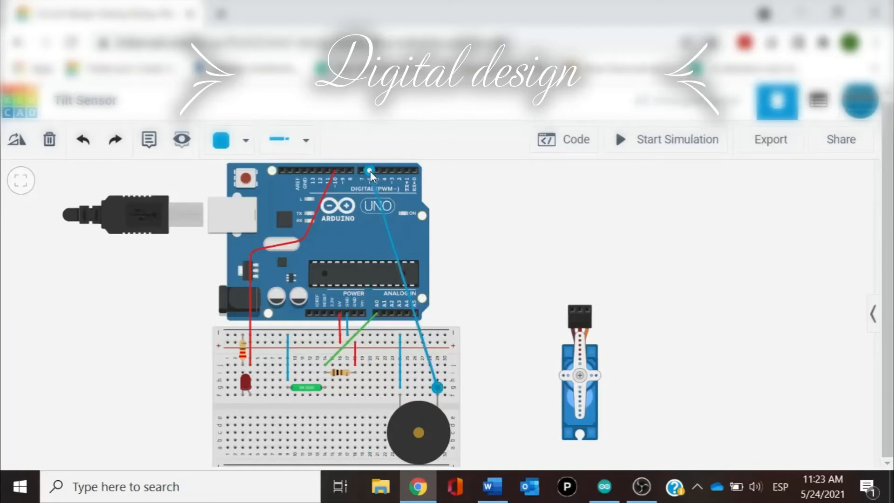
click(241, 143)
click(255, 415)
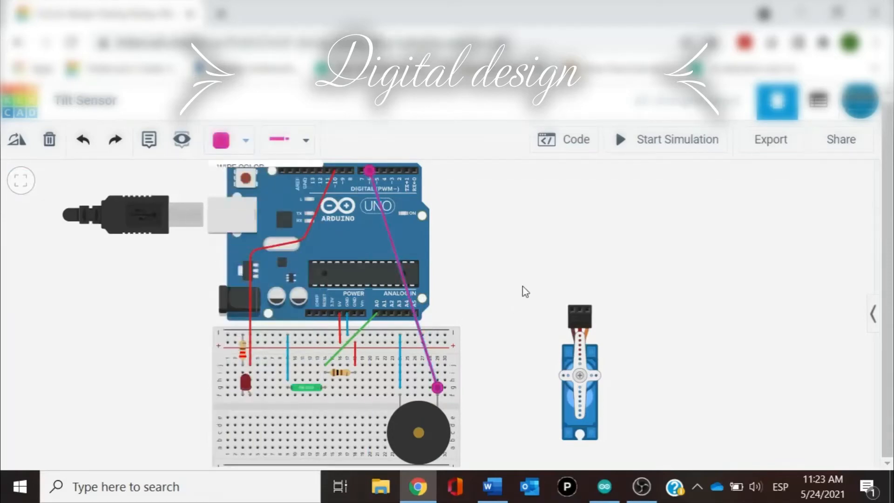
click(518, 275)
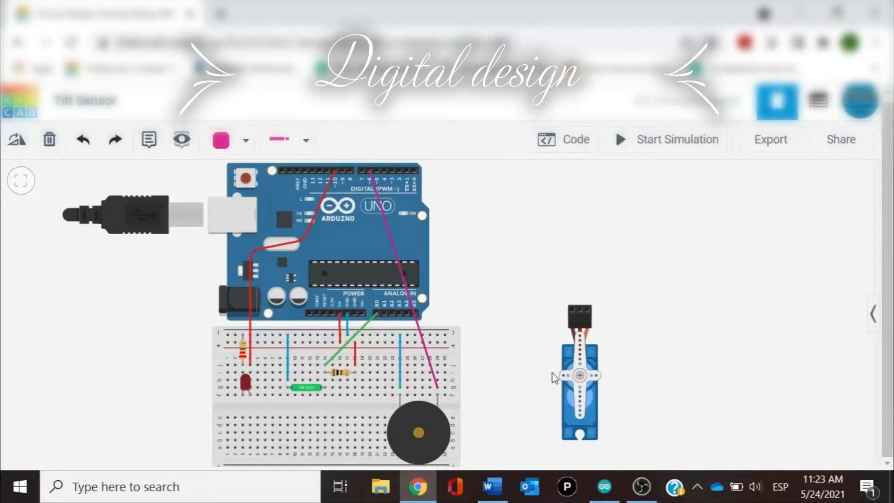
Move the micro servo to the LED side of the breadboard and rotate it 90° so its connector faces the board
drag(568, 392, 107, 406)
click(16, 141)
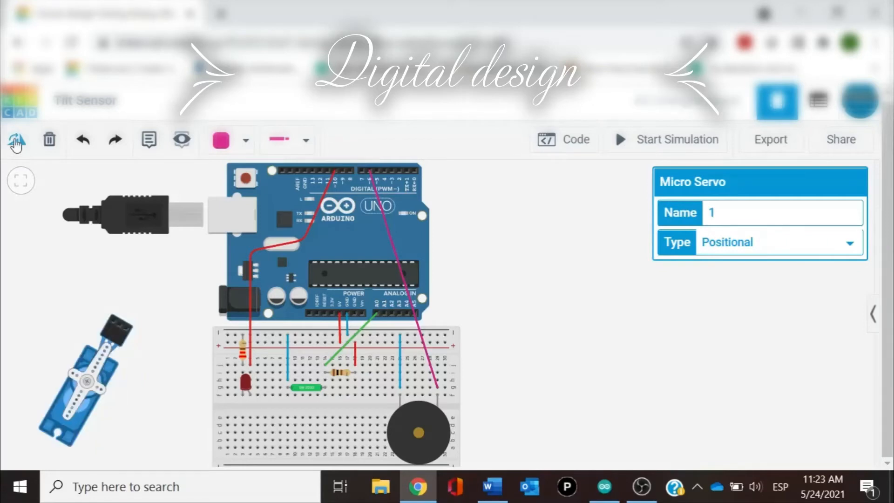
click(16, 141)
click(16, 141)
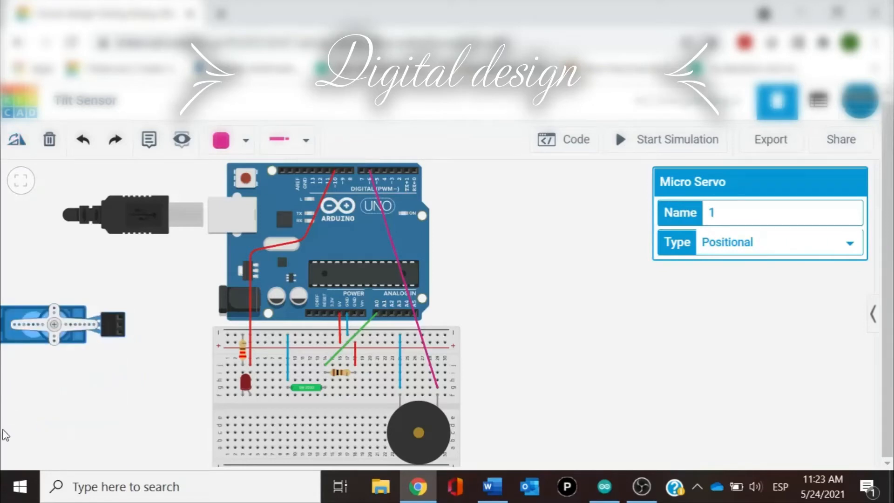
drag(19, 327, 76, 381)
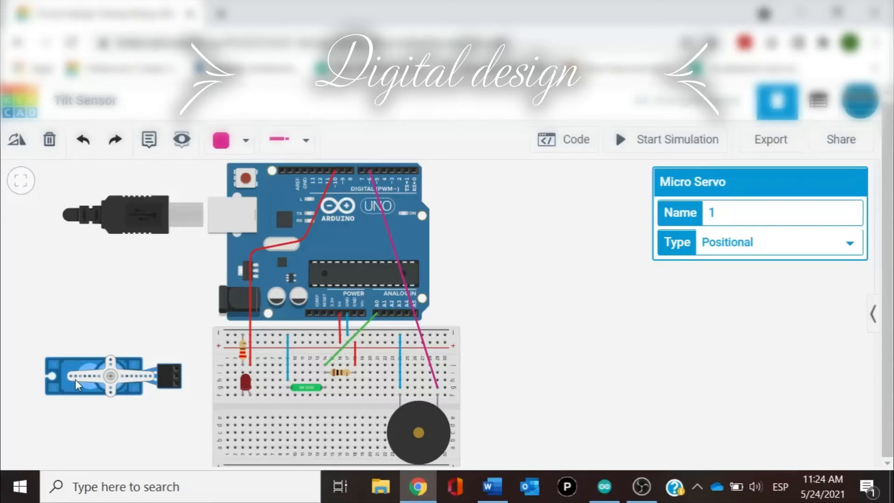
Connect the micro servo's Ground terminal to the breadboard's negative rail with a blue wire
click(175, 368)
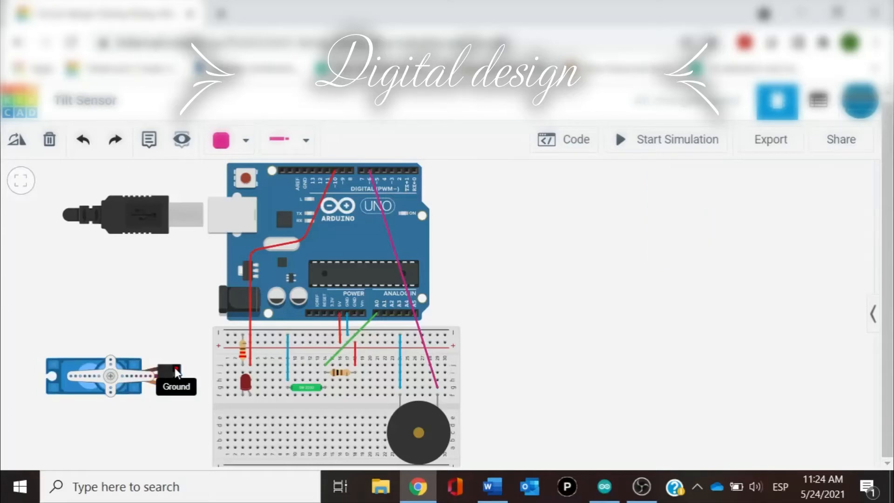
click(229, 337)
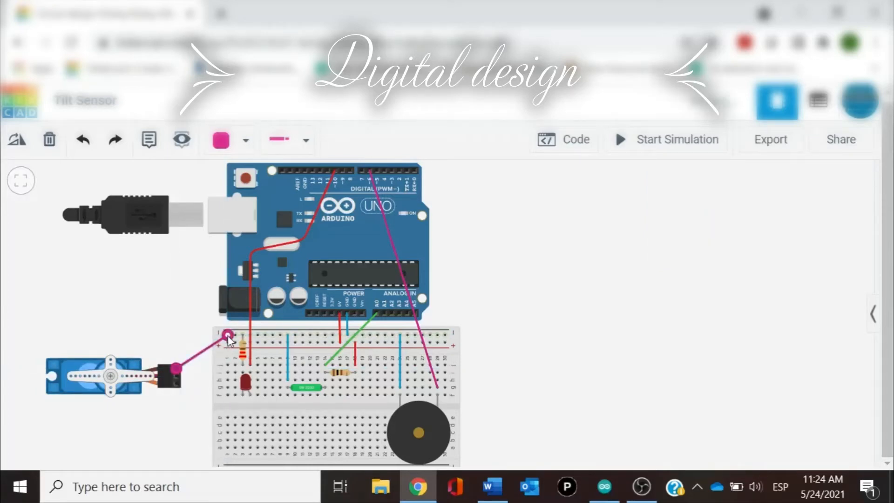
click(246, 141)
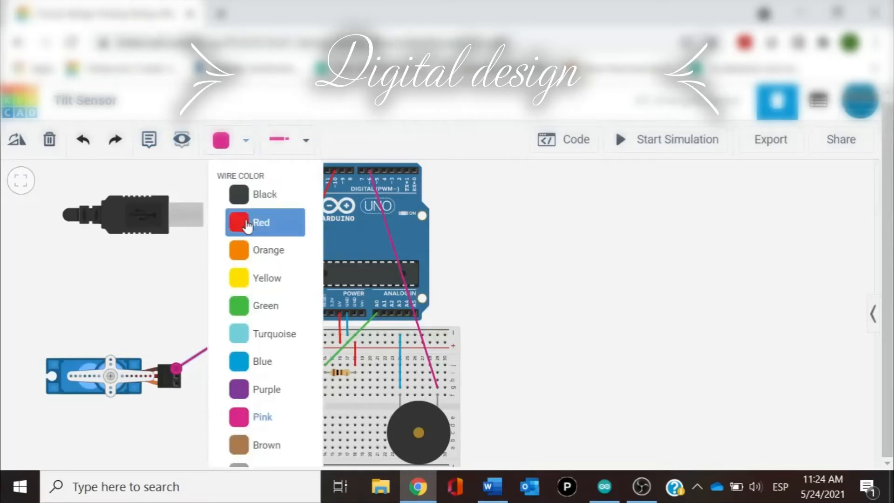
click(258, 362)
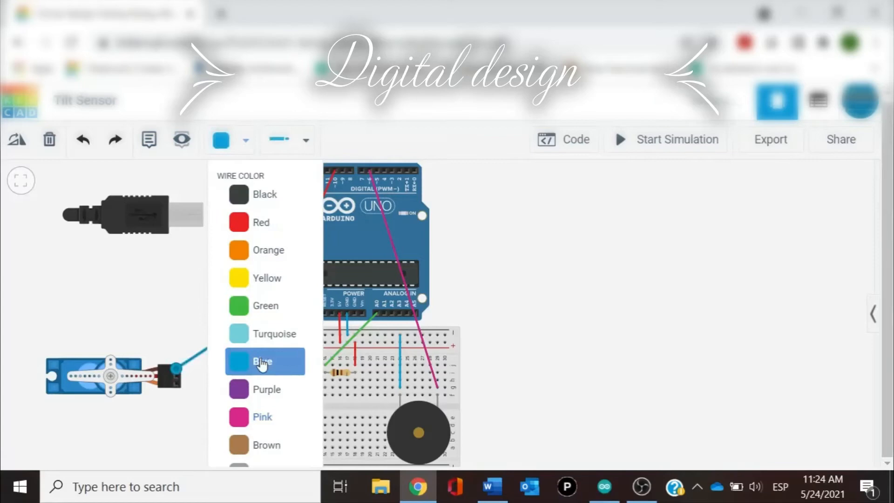
click(178, 297)
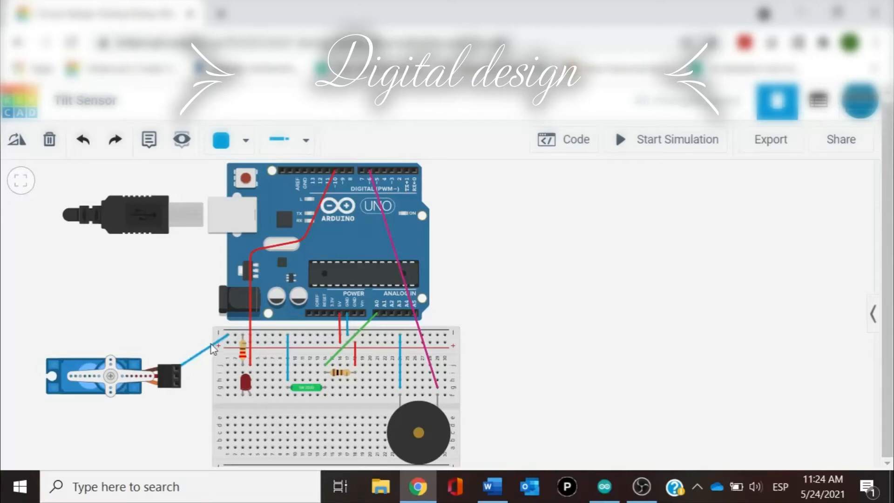
Connect the micro servo's middle terminal to the breadboard's positive rail with a red wire
click(177, 377)
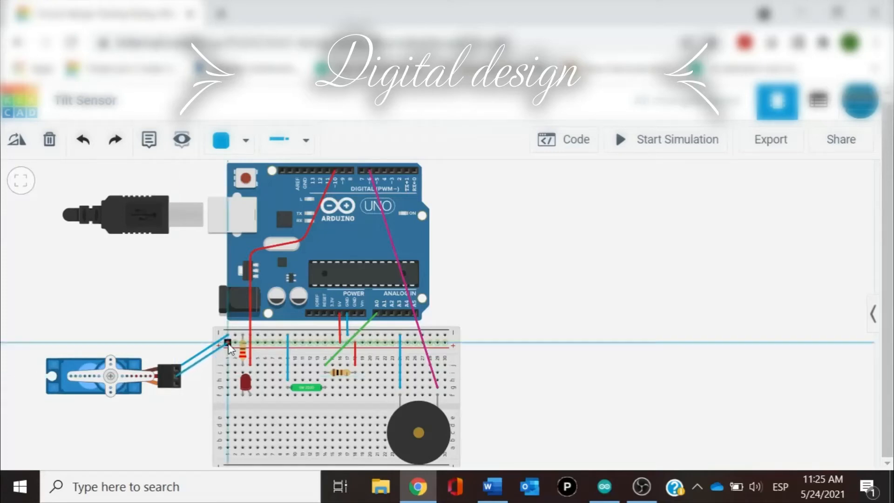
click(228, 344)
click(246, 147)
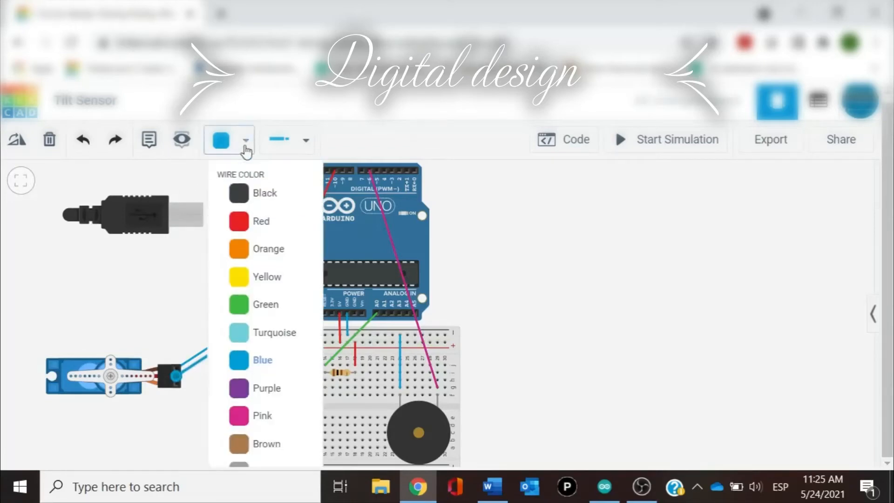
click(259, 224)
click(168, 305)
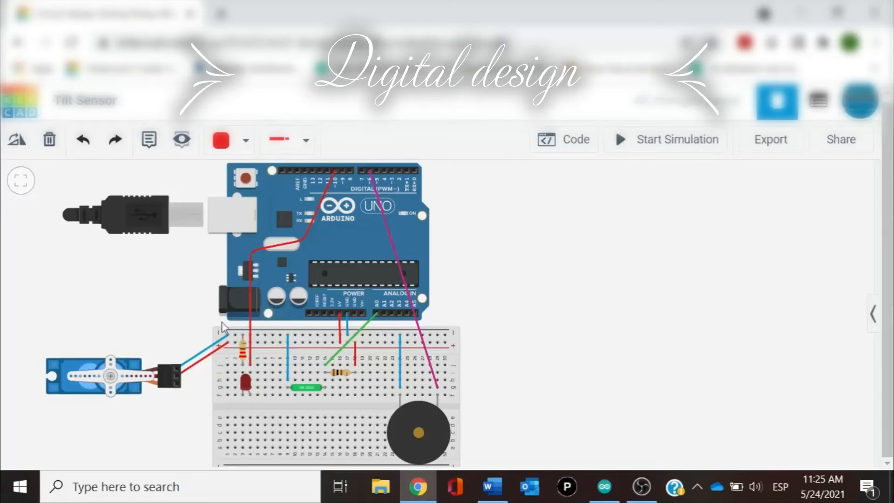
Shift the upper bend point of the red pin 10 wire sideways so its last segment runs more vertically to the pin
click(301, 240)
drag(302, 240, 320, 242)
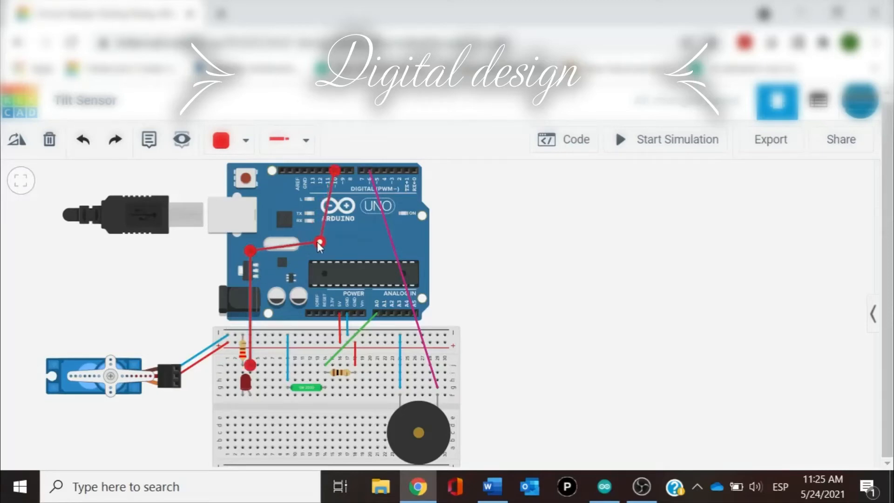
click(146, 246)
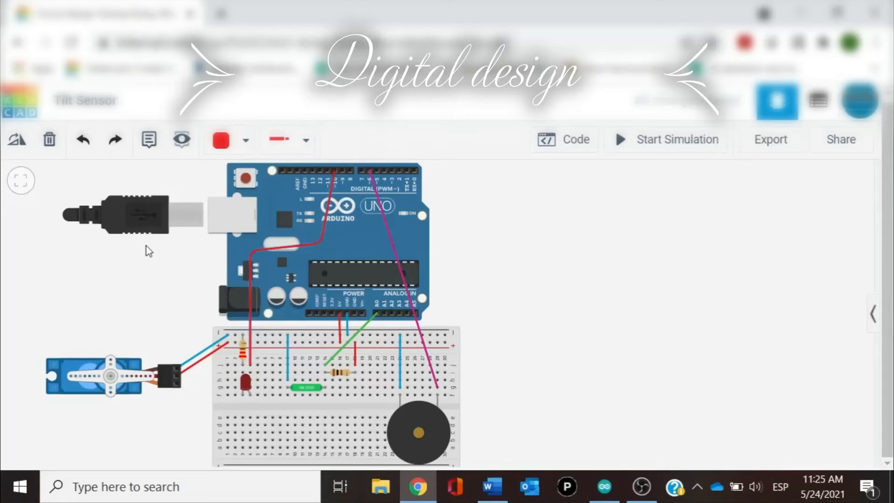
Connect the micro servo's third terminal to Arduino digital pin 11 with a yellow wire
click(328, 171)
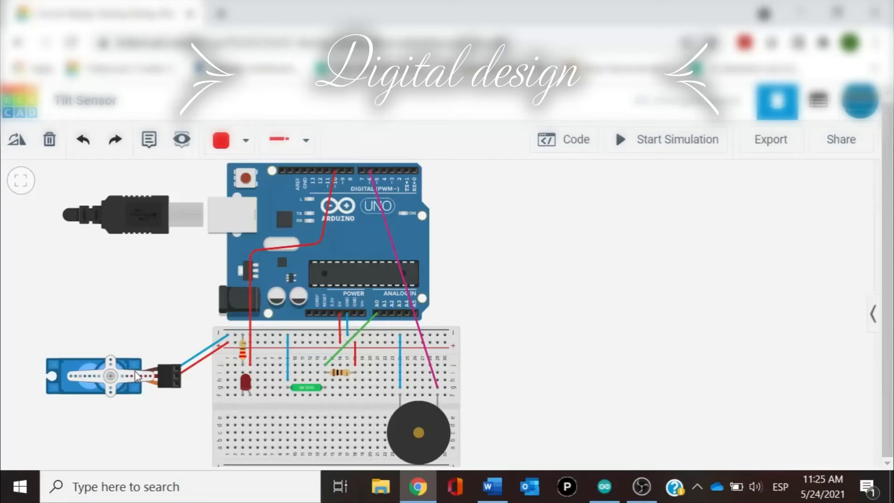
click(176, 385)
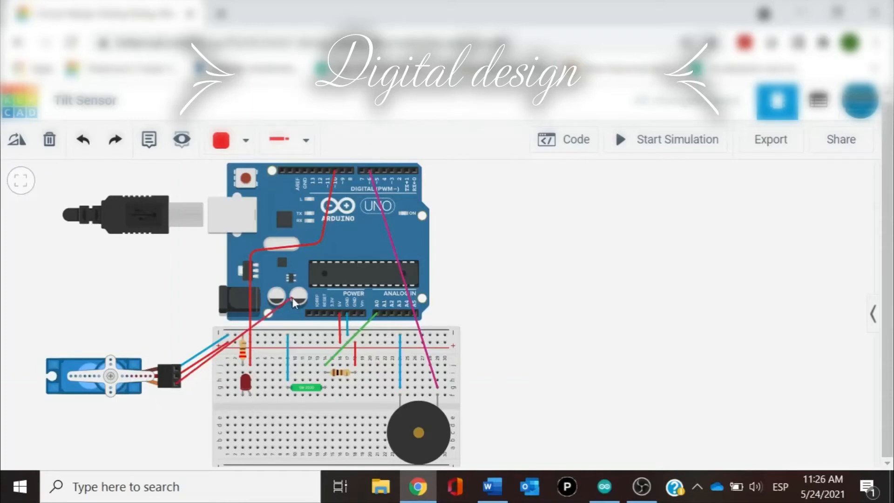
click(328, 172)
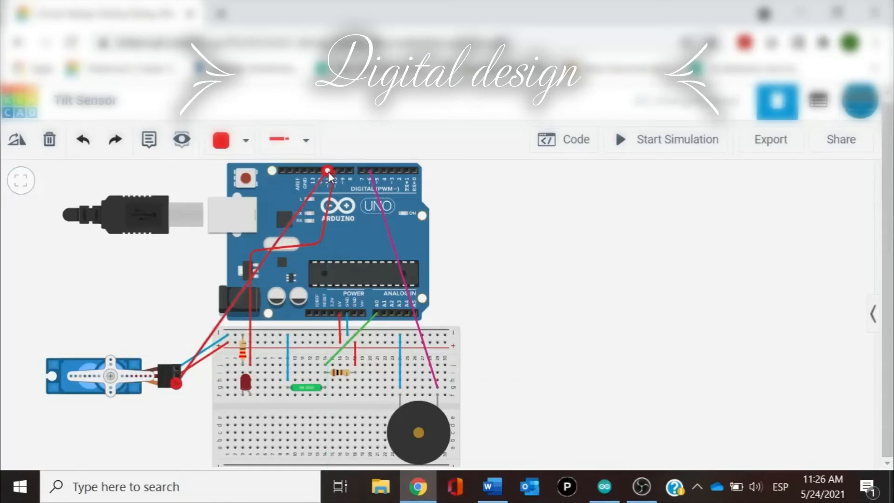
click(245, 142)
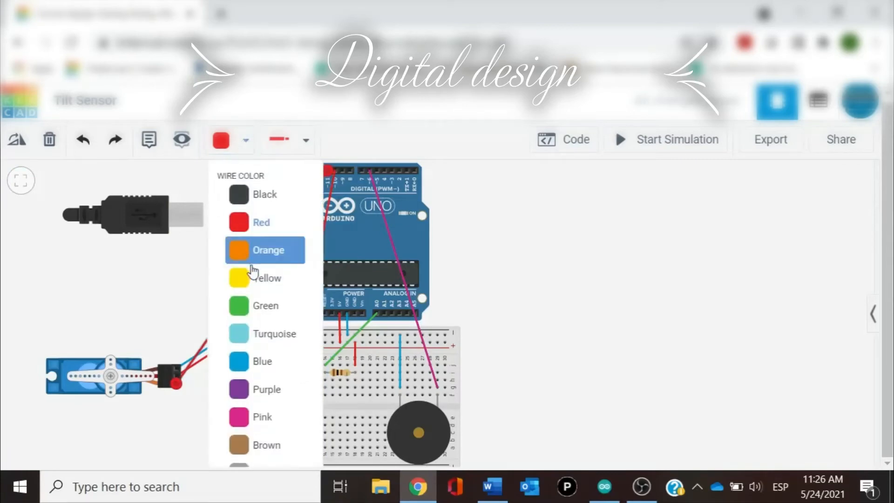
click(243, 278)
click(172, 319)
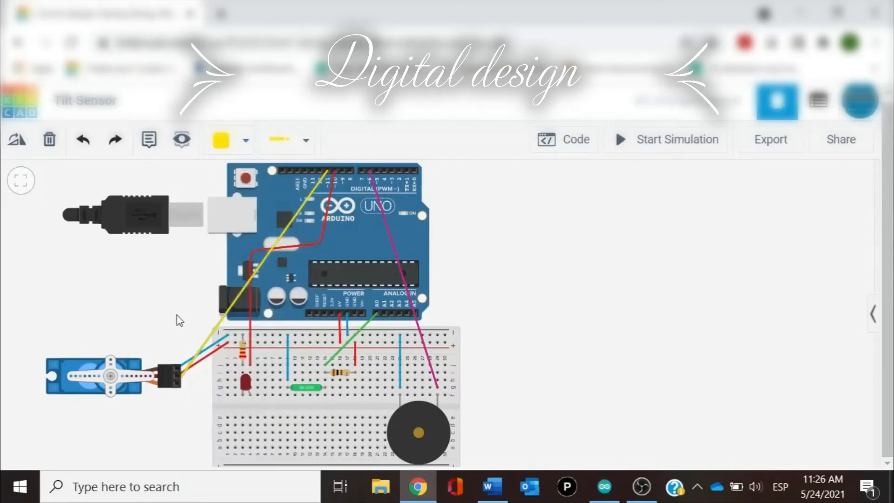
Add bend points to the yellow servo wire so it runs below the LED, across the breadboard and up to pin 11
click(300, 205)
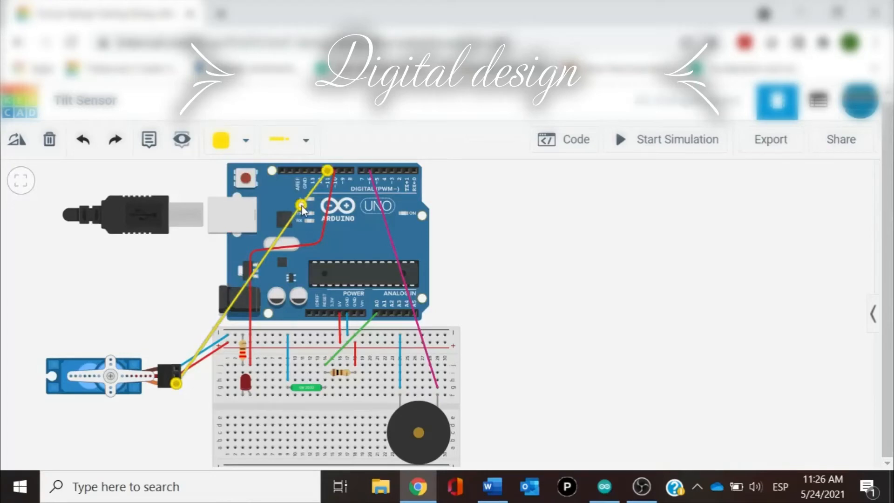
drag(300, 205, 307, 221)
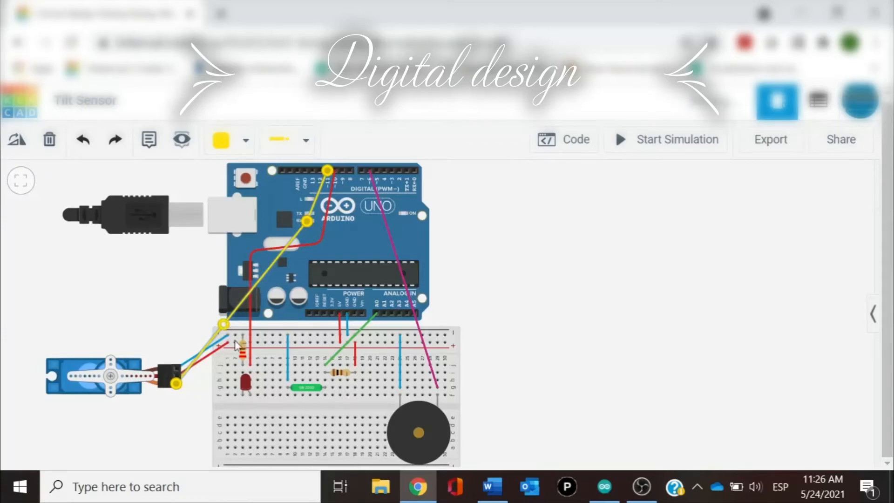
drag(224, 327, 266, 406)
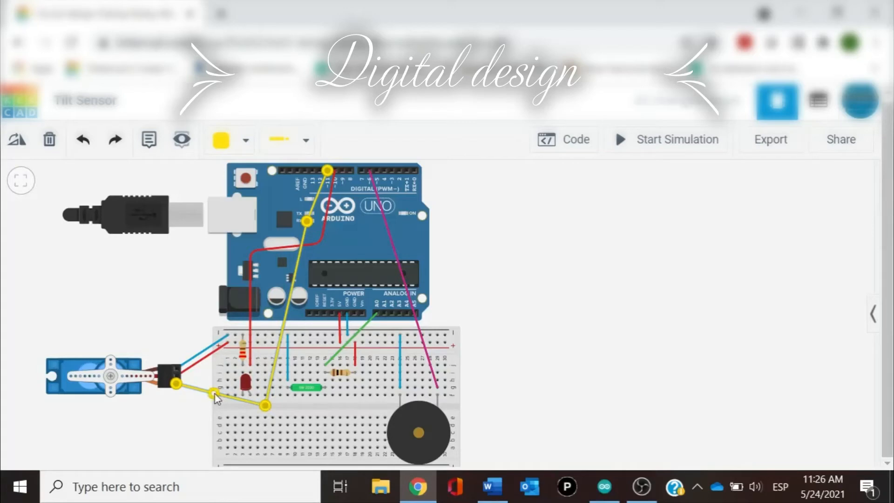
drag(200, 390, 176, 406)
click(152, 418)
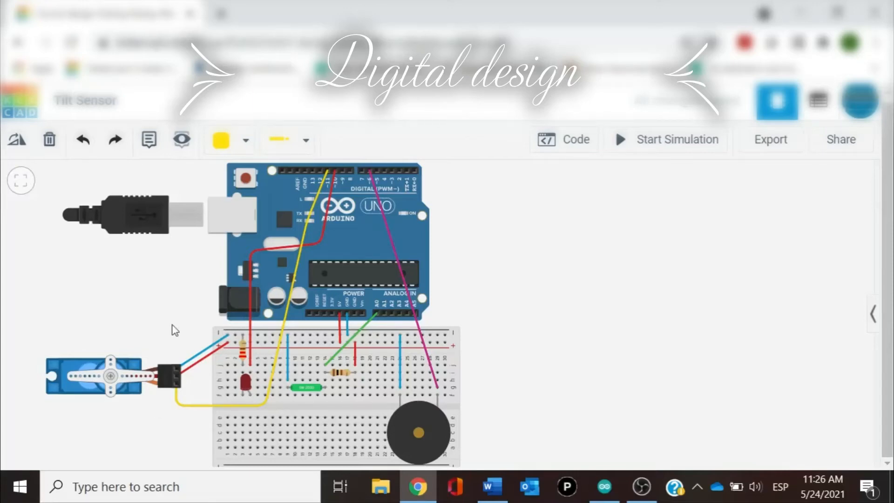
Switch the Arduino's code editor from Blocks to Text, discarding the blocks, and delete all of the default code
drag(172, 325, 127, 326)
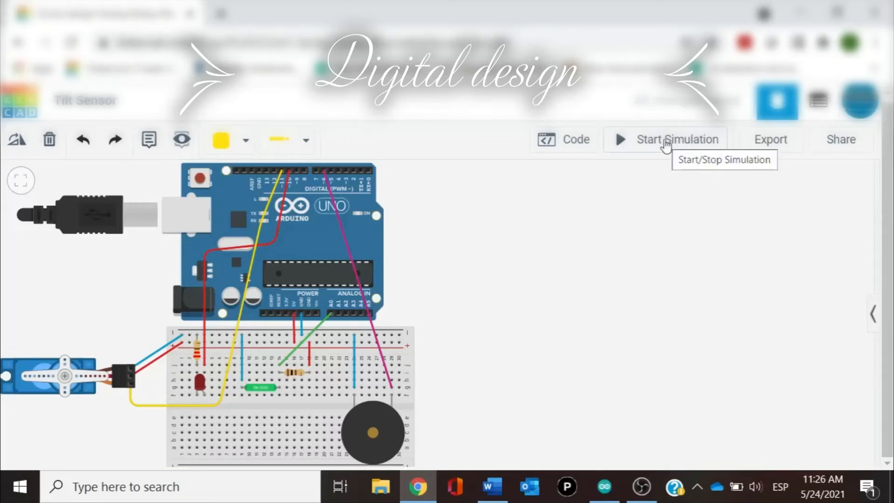
click(562, 139)
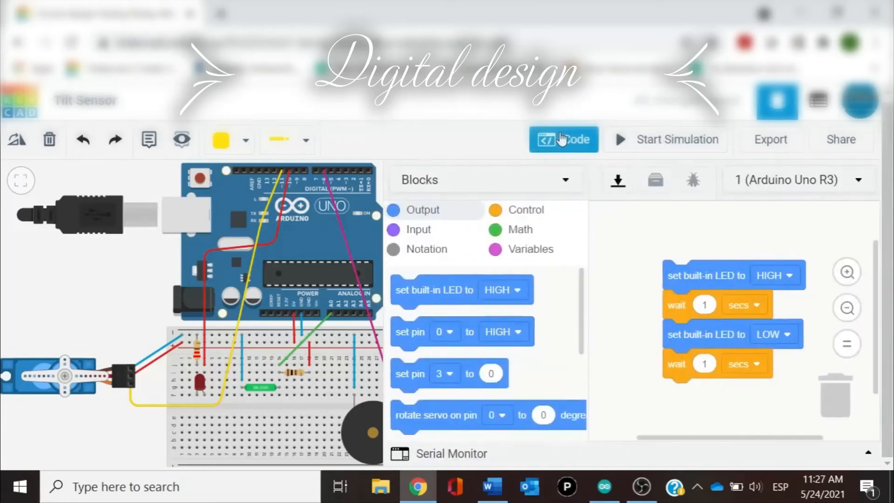
click(564, 177)
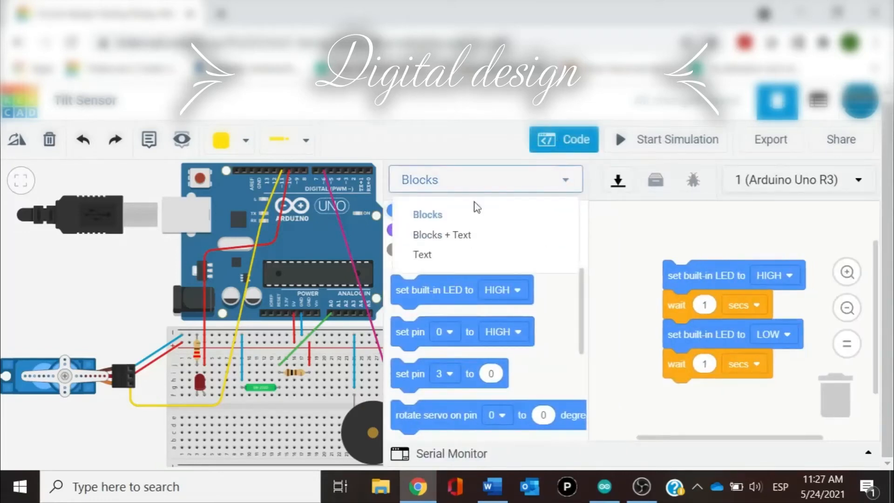
click(444, 255)
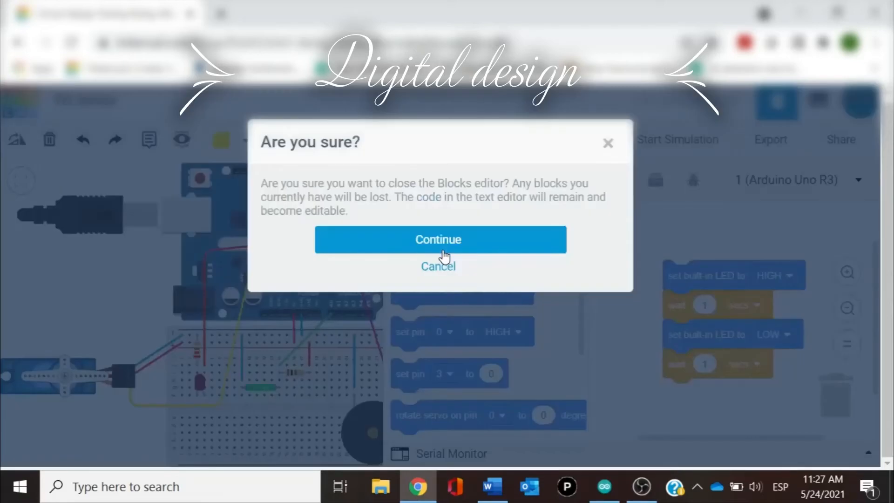
click(429, 242)
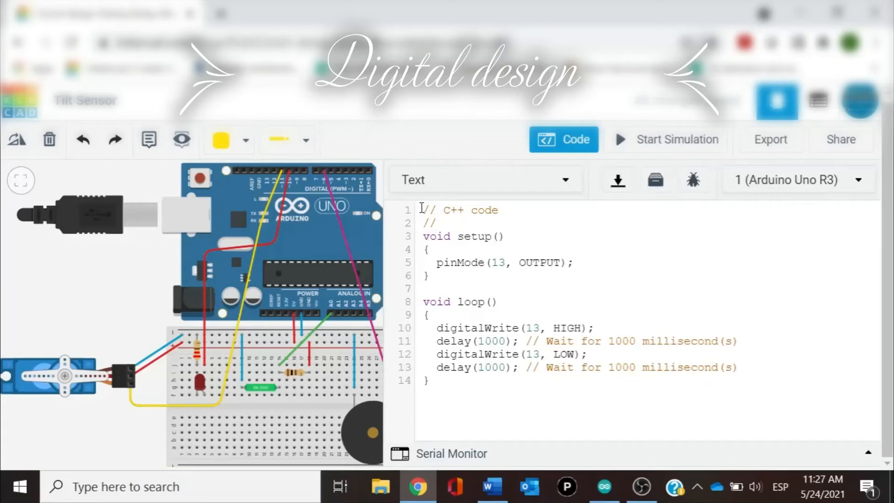
drag(422, 208, 459, 405)
key(BackSpace)
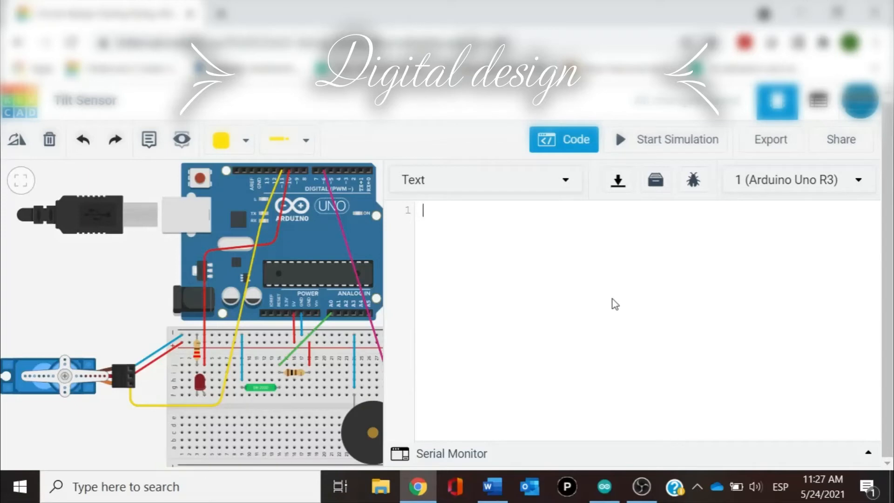
Write the pin definitions #define LED_RED 10 and #define BUZZER 6 at the start of the code
text(#define)
text(LED_)
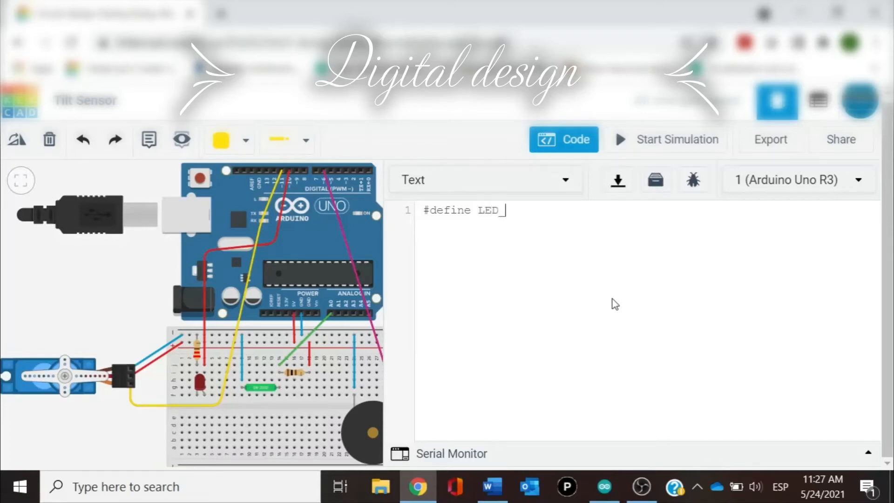
text(RED)
mouse_move(289, 171)
text(10)
key(Return)
text(#define)
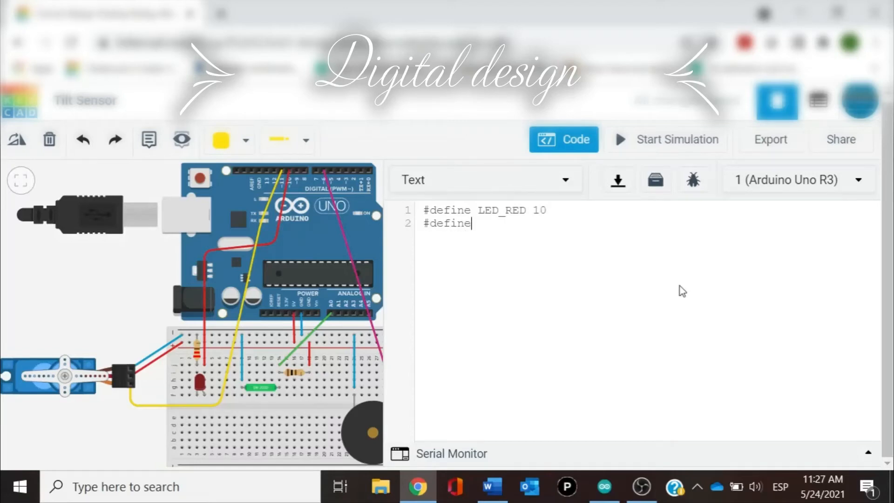
text( BUZZER 6)
key(Return)
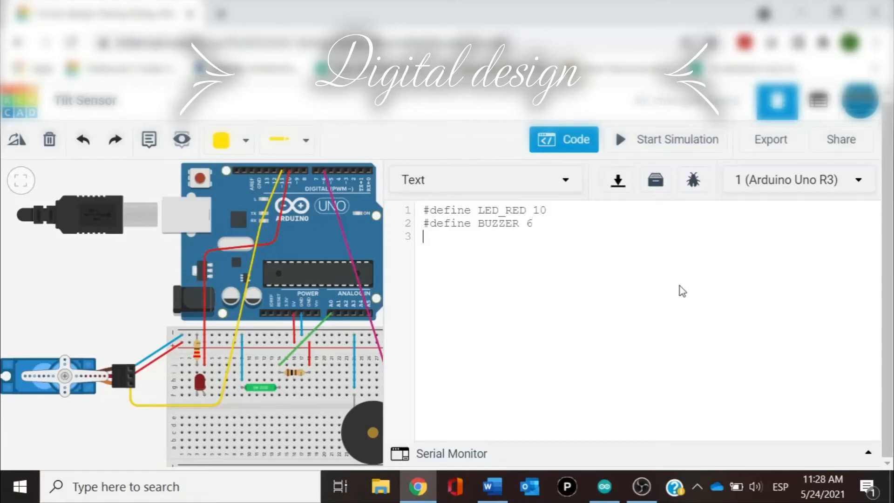
Declare the variable int sensorValue=0; below the definitions, separated by blank lines
key(Return)
text(int sensorValue=)
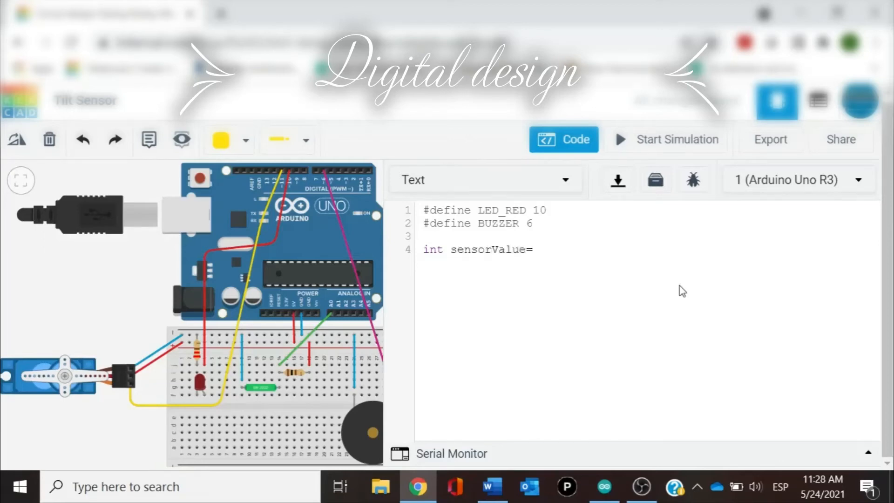
text(0;)
key(Return)
key(Return)
Add the servo library line #include<Servo.h> below the sensorValue variable, with no space before the angle bracket
text(#)
text(include <)
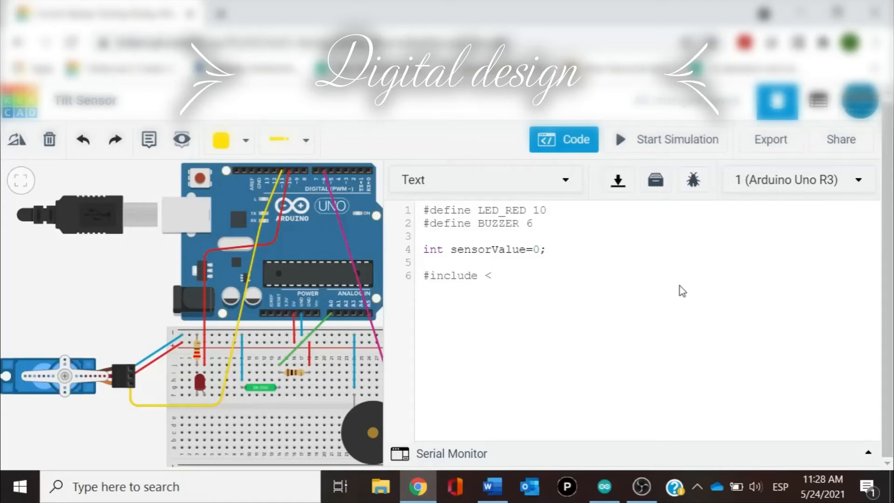
text(Servo.h)
key(Left)
key(Left)
key(Right)
key(Right)
text(>)
click(486, 276)
key(BackSpace)
Declare the servo object with Servo Myservo; under the include line
key(Return)
text(Servo)
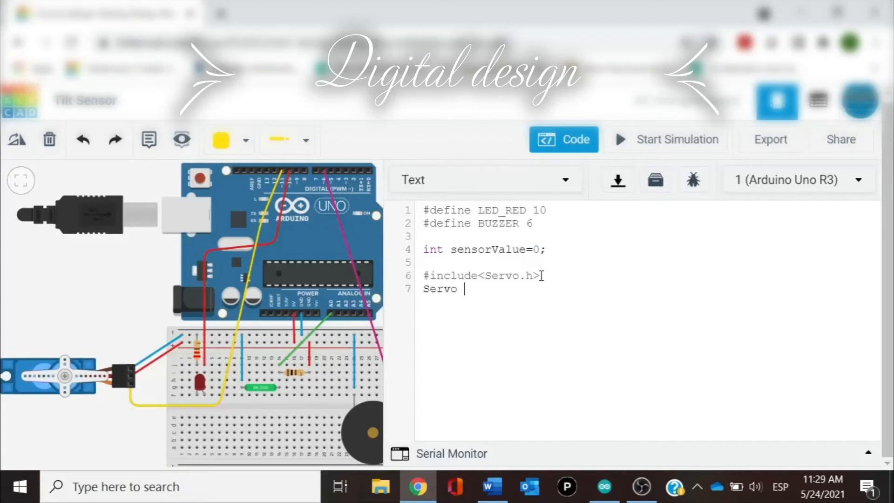
text( Myservo;)
key(Return)
key(Return)
Open the void setup(){ function and add the unindented line Serial.begin(9600); inside it
text(void)
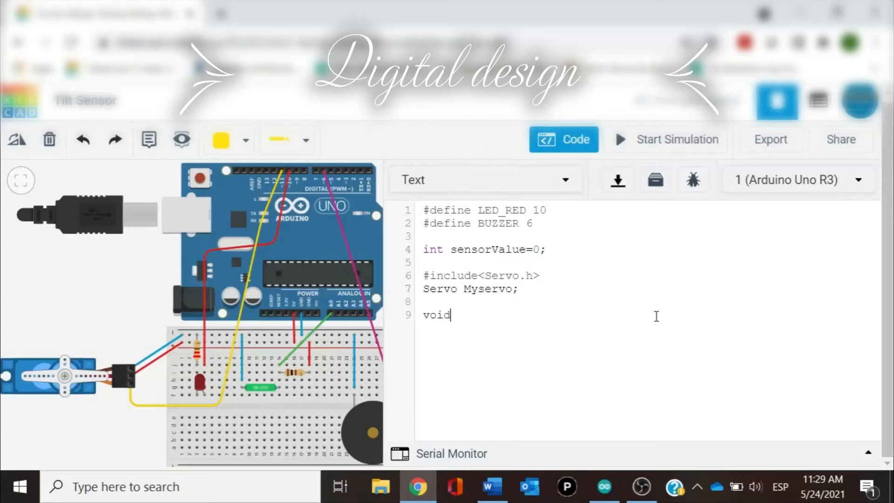
text( setup(){)
key(Return)
text(Ser)
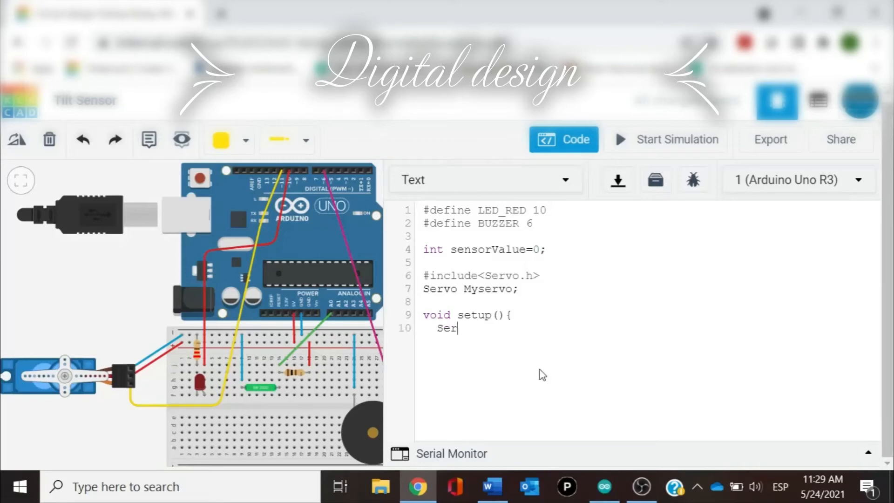
text(ial.begin(9600))
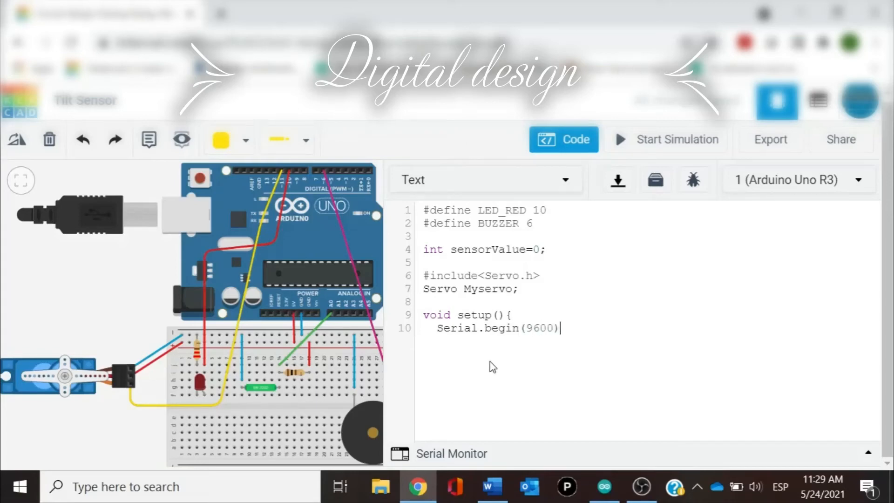
text(;)
click(439, 329)
key(BackSpace)
key(BackSpace)
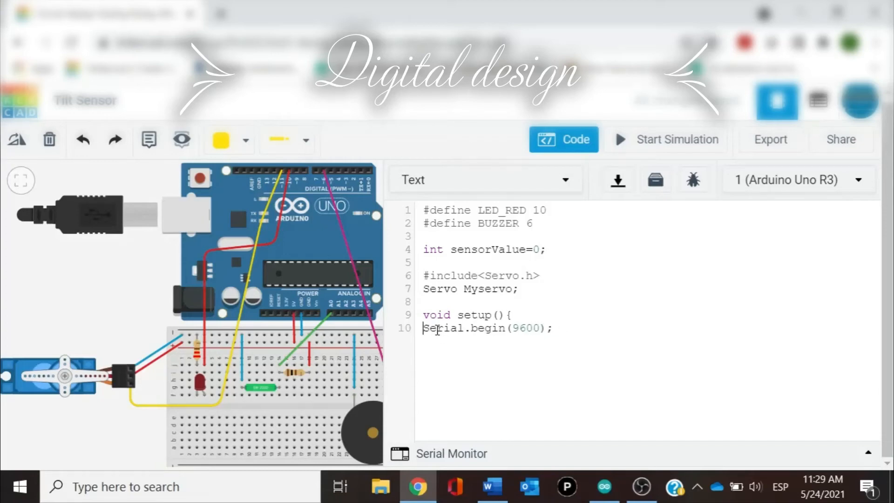
Expand the Serial Monitor to view it, collapse it again and return to the code
click(443, 455)
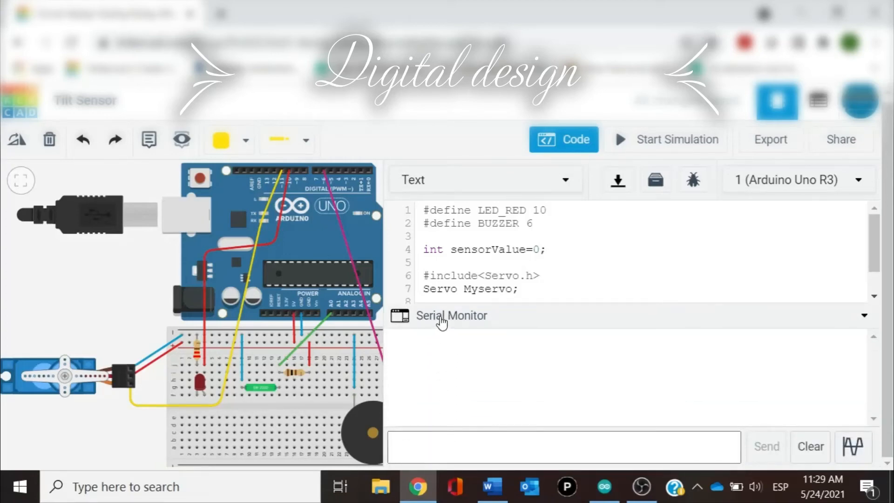
click(441, 321)
click(561, 319)
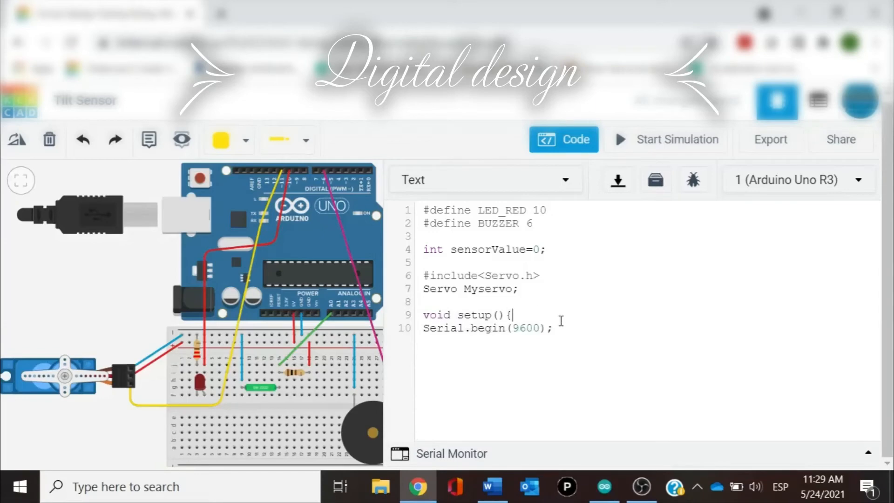
Add the unindented line pinMode(A0,INPUT); below the Serial.begin statement
click(561, 327)
key(Return)
key(BackSpace)
key(BackSpace)
text(pinMode)
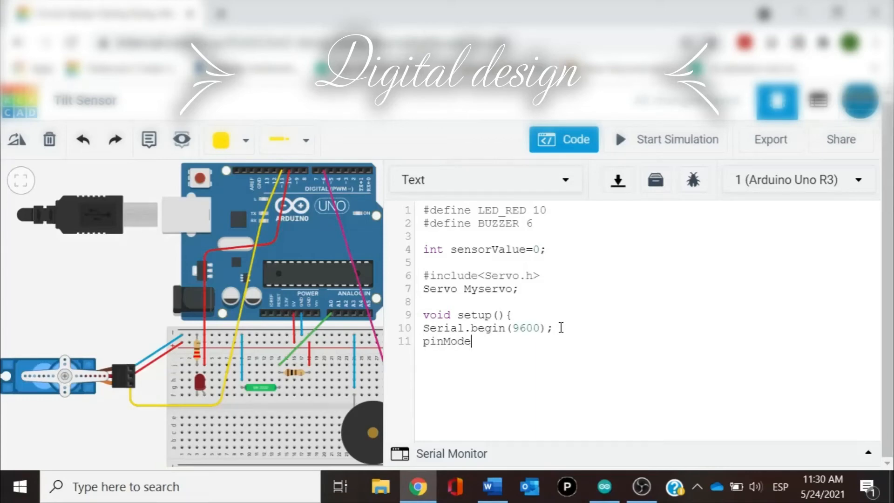
text(()
text(A0,INPUT)
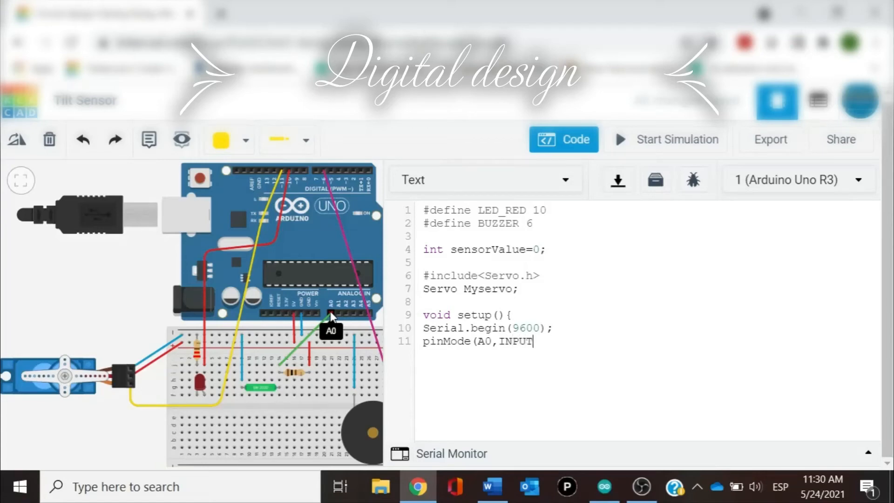
text();)
Add the unindented line pinMode(LED_RED,OUTPUT); below the A0 pin mode, reusing the defined LED name
key(Return)
key(BackSpace)
key(BackSpace)
text(pinMode()
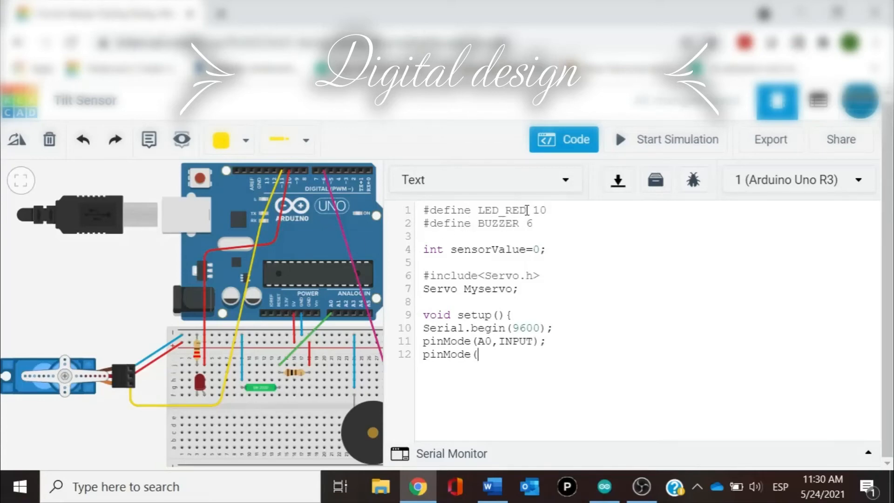
drag(527, 210, 479, 210)
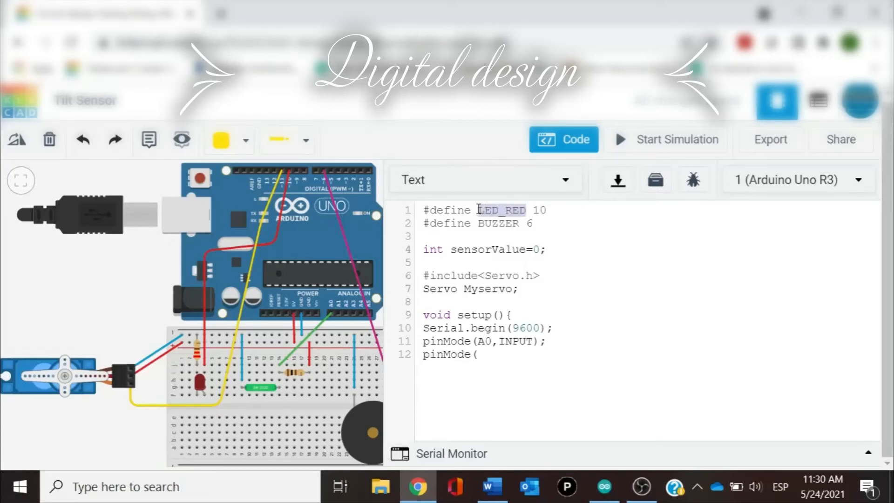
click(481, 342)
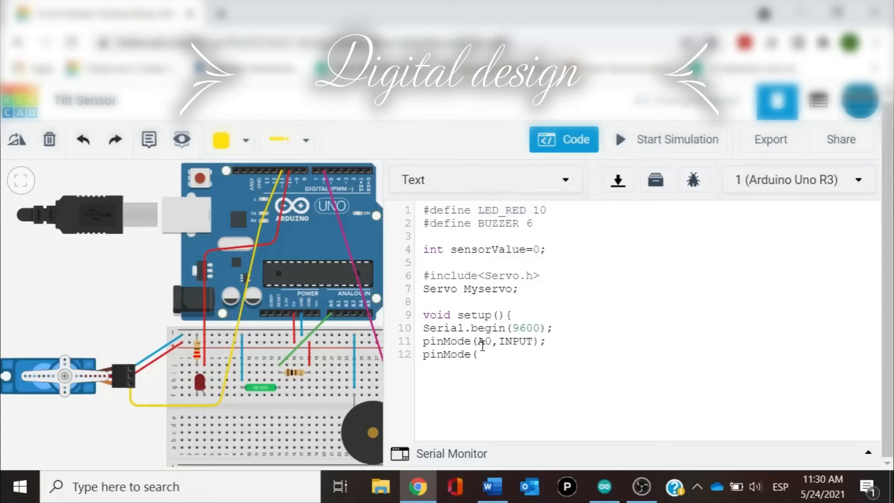
text(LED_RED)
text(,OUTPUT);)
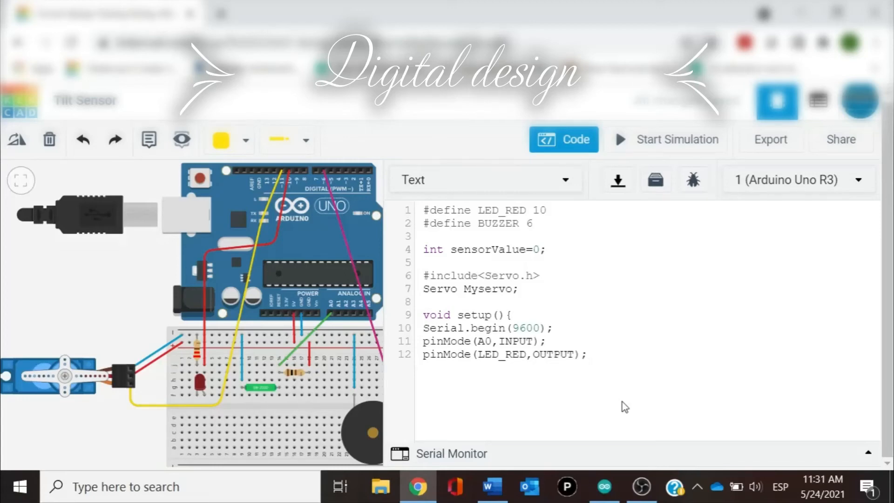
Add the unindented line pinMode(BUZZER,OUTPUT); below the LED pin mode, reusing the defined buzzer name
key(Return)
key(BackSpace)
text(pinMode()
drag(520, 224, 482, 222)
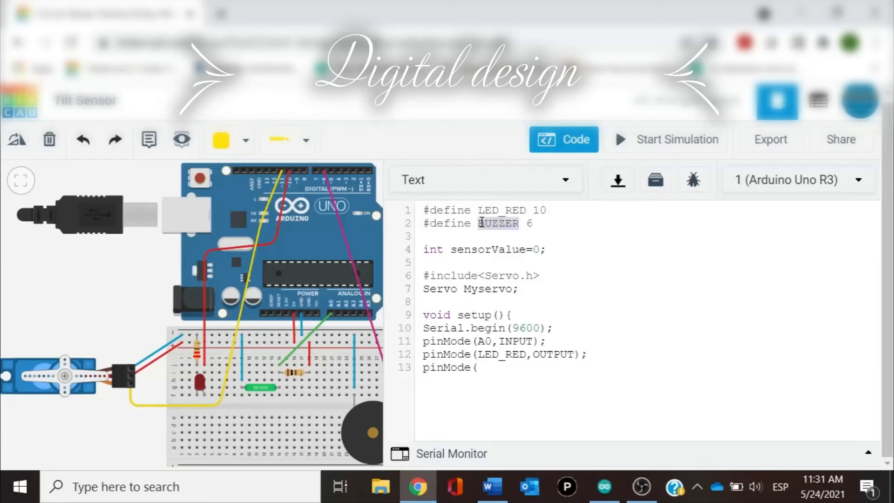
click(487, 364)
text(BUZZER)
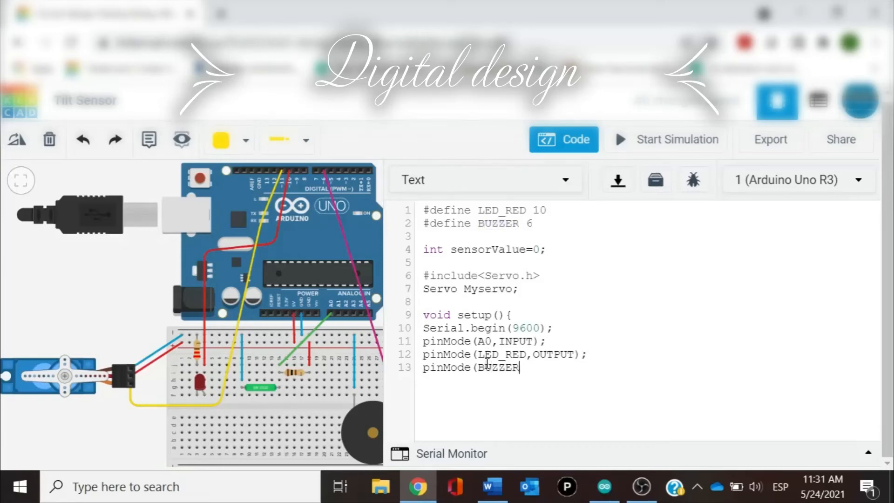
text(,OUTPUT);)
Add the unindented line Myservo.attach(11); below the buzzer pin mode, reusing the declared servo name
key(Return)
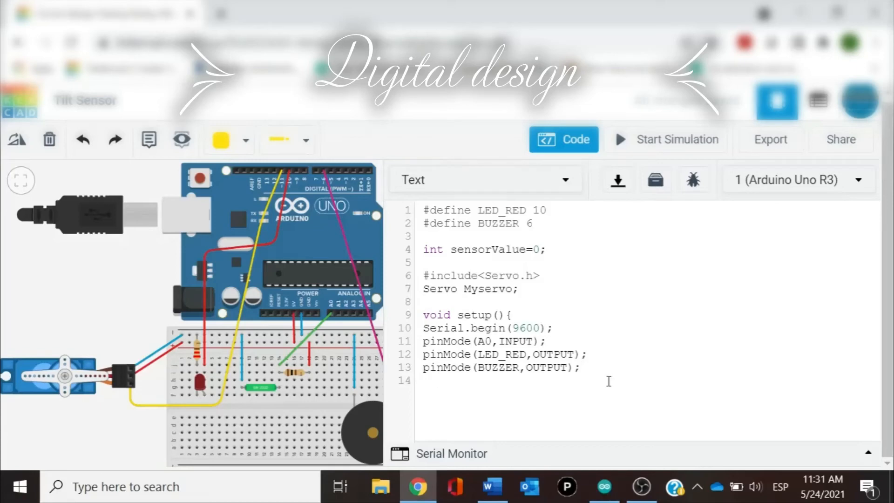
key(BackSpace)
drag(514, 290, 463, 289)
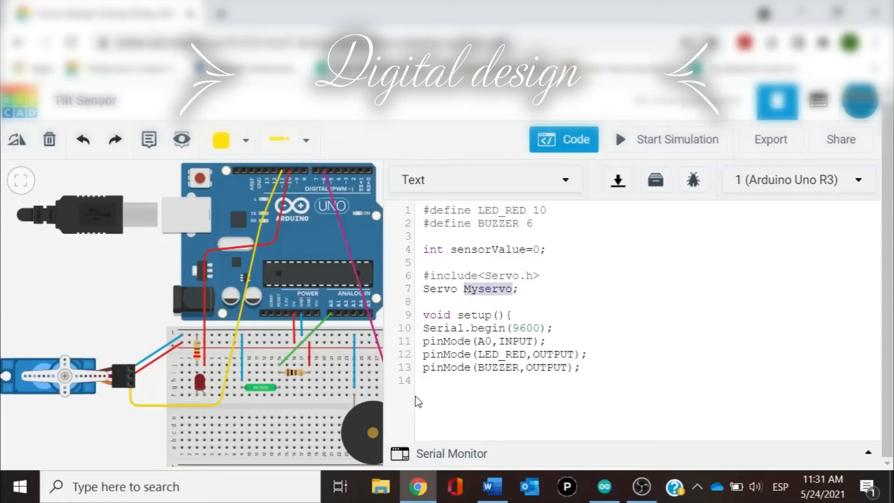
click(427, 380)
text(M)
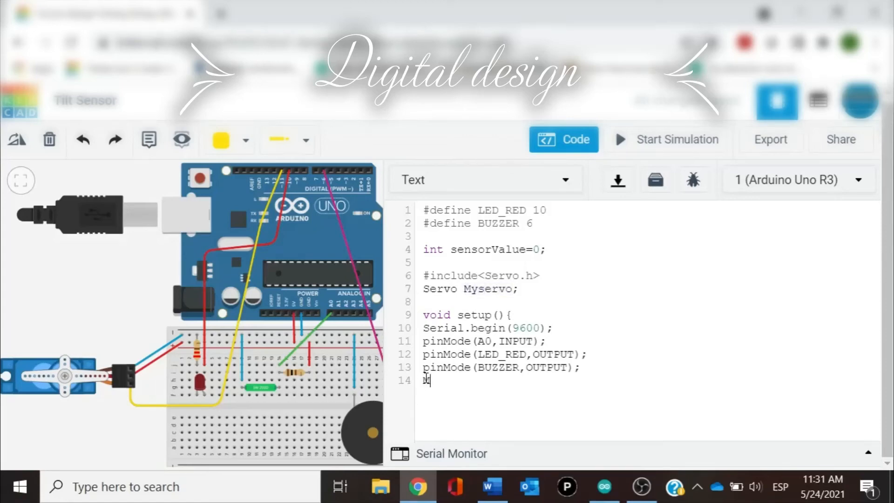
text(yservo.attach()
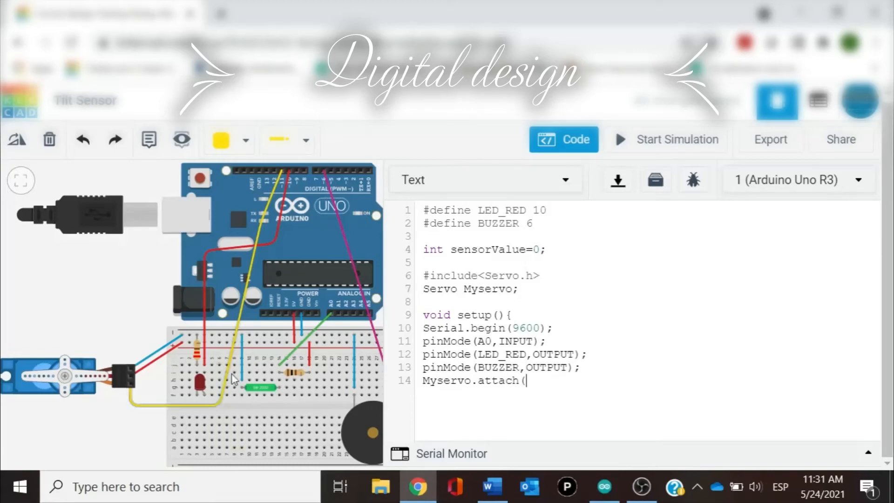
mouse_move(281, 174)
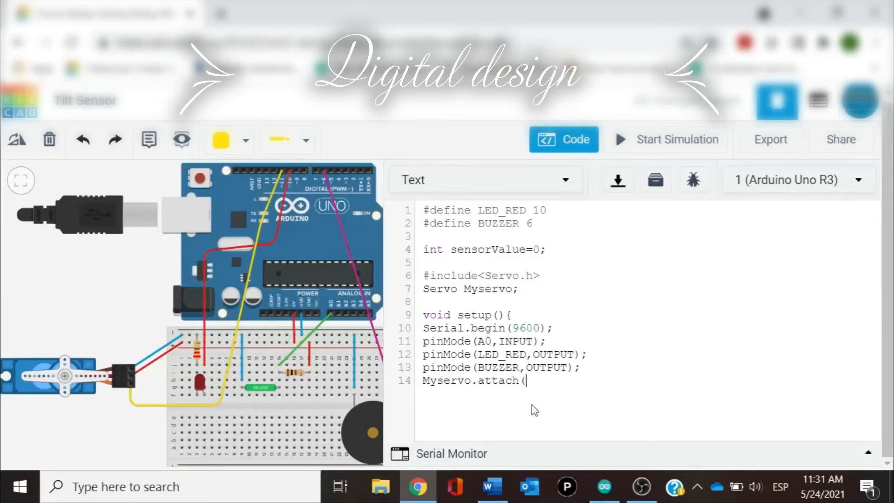
text(11);)
Close the setup function with a brace and open the loop function with void loop(){ on the line below
key(Return)
text(})
key(Return)
text(void loop())
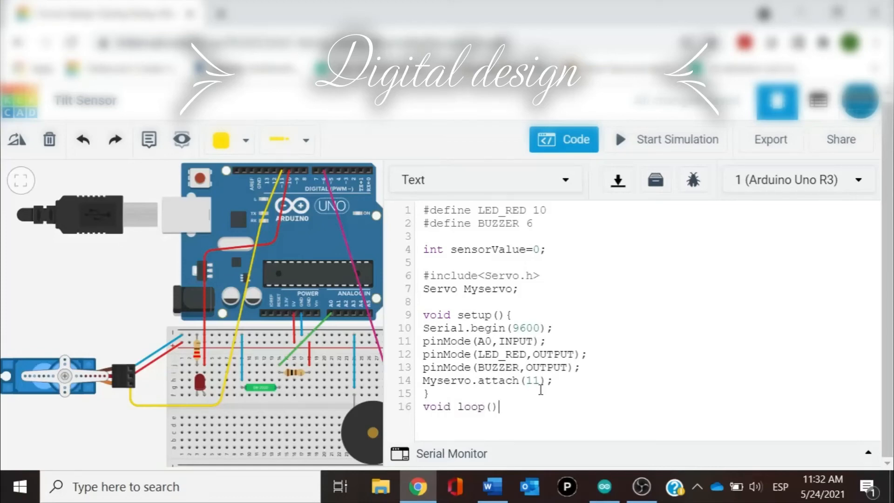
text({)
Add the unindented line sensorValue=digitalRead(A0)*500; as the first statement of the loop, reusing the declared variable name
key(Return)
key(BackSpace)
key(BackSpace)
drag(525, 250, 452, 248)
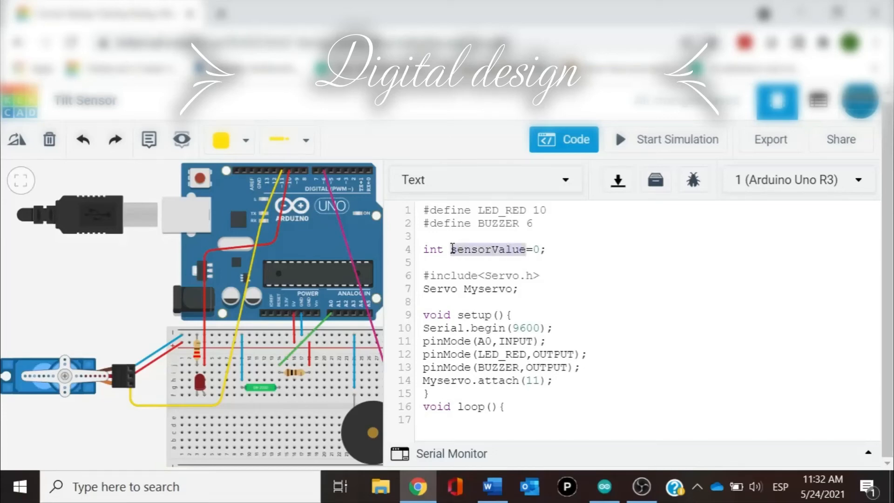
click(430, 422)
text(se)
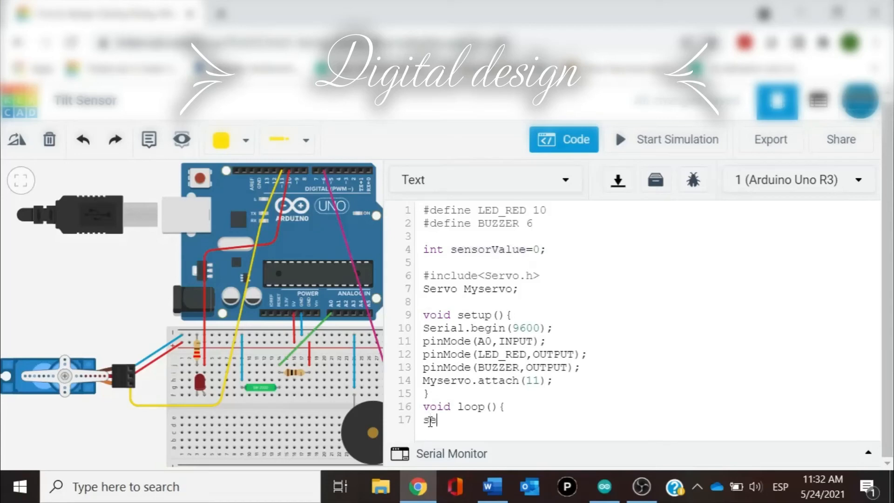
text(nsorValue=digitalRead()
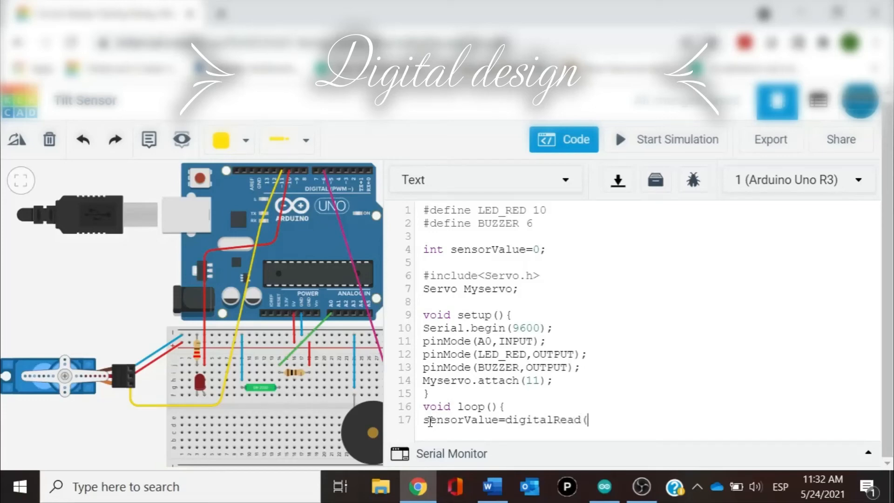
text(A0)*500)
text(;)
Add the unindented line Serial.print(" "); below the sensor reading
key(Return)
key(BackSpace)
key(BackSpace)
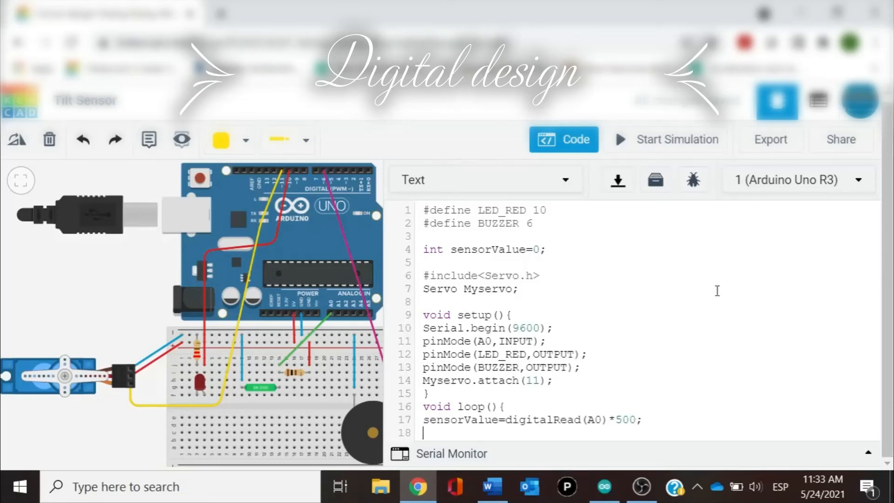
text(serial.print()
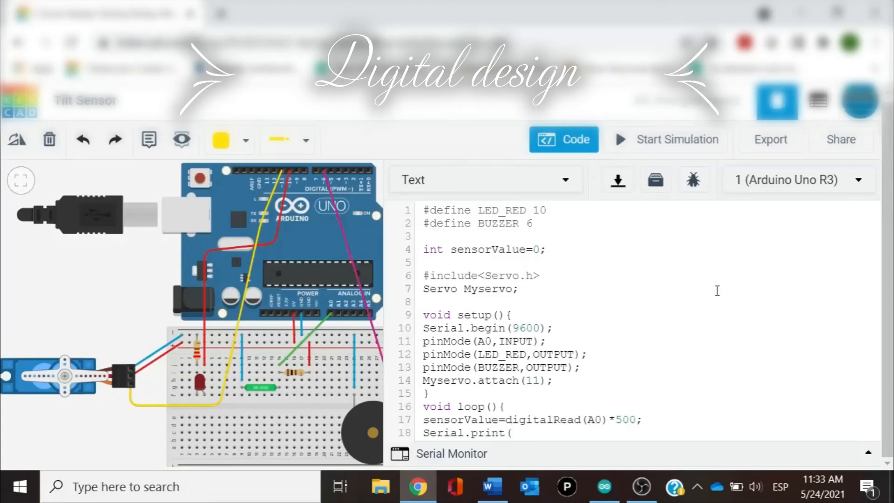
text(" ");)
Add the unindented line Serial.println(sensorValue); below the Serial.print statement
key(Return)
key(BackSpace)
key(BackSpace)
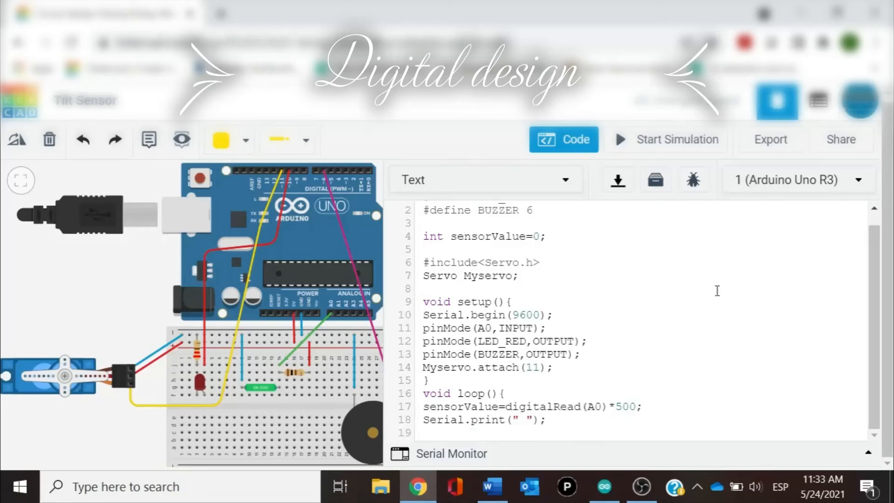
text(Serial.println)
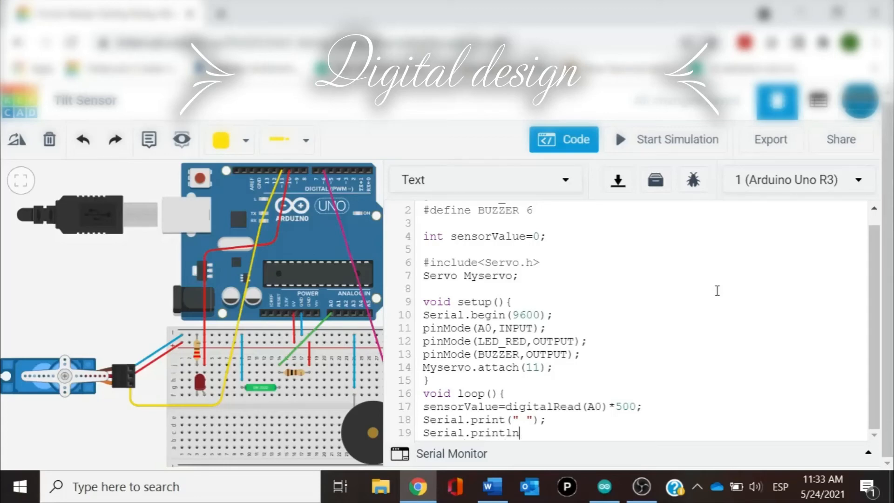
text((sensorValue)
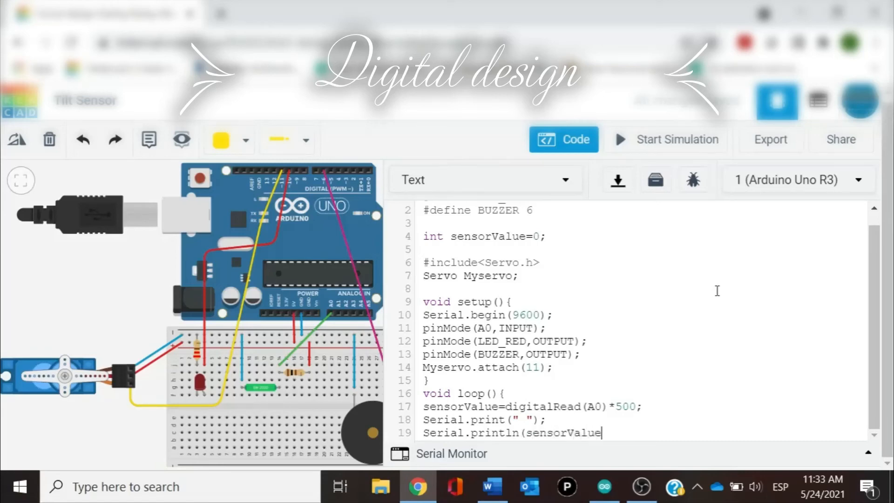
text();)
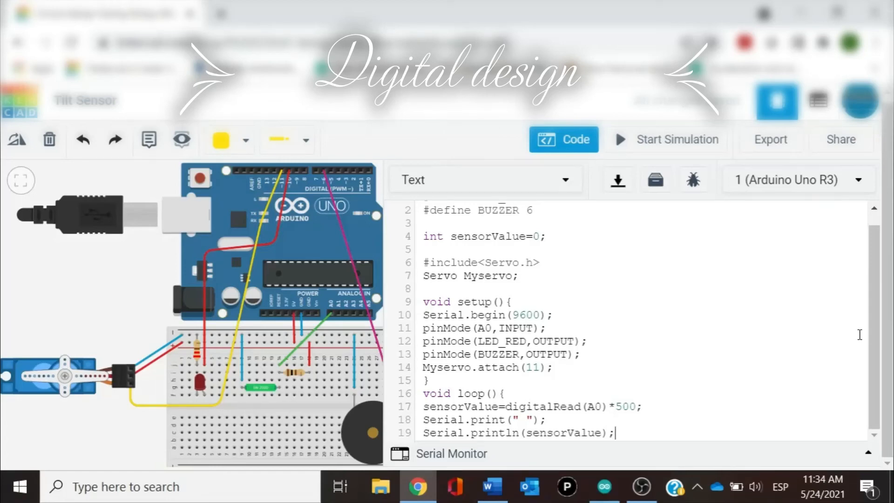
Open an indented condition if(sensorValue<500){ below the Serial.println statement
key(Return)
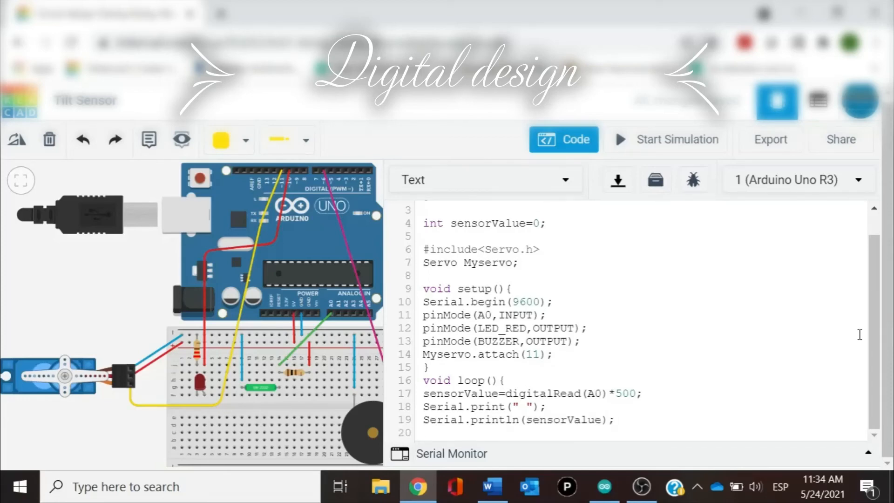
text(if(sensorValue)
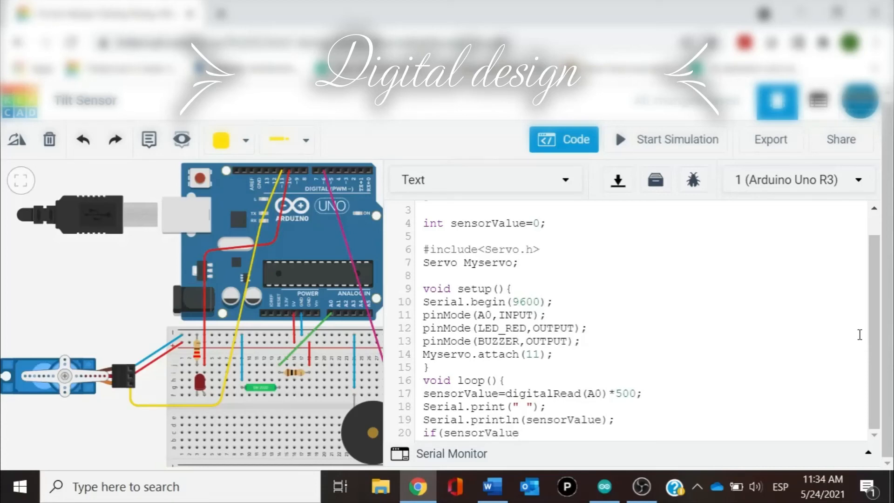
text(<500){)
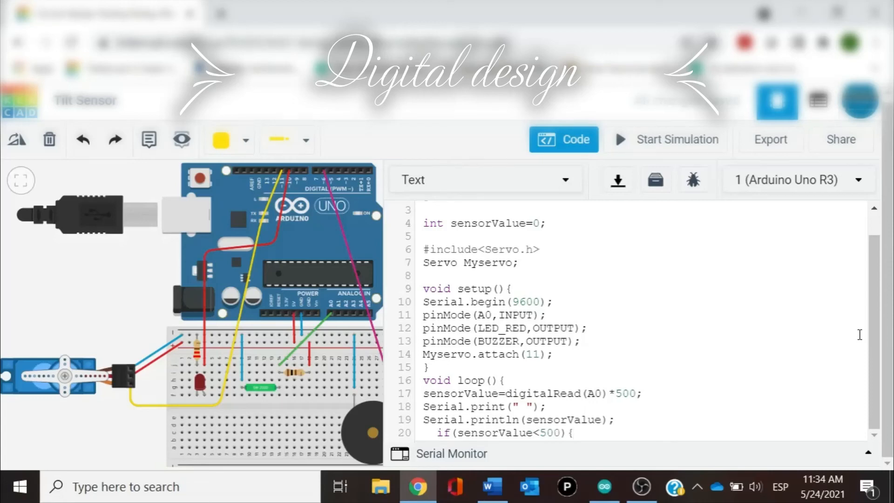
Add the unindented line digitalWrite(LED_RED, HIGH); inside the if block
key(Return)
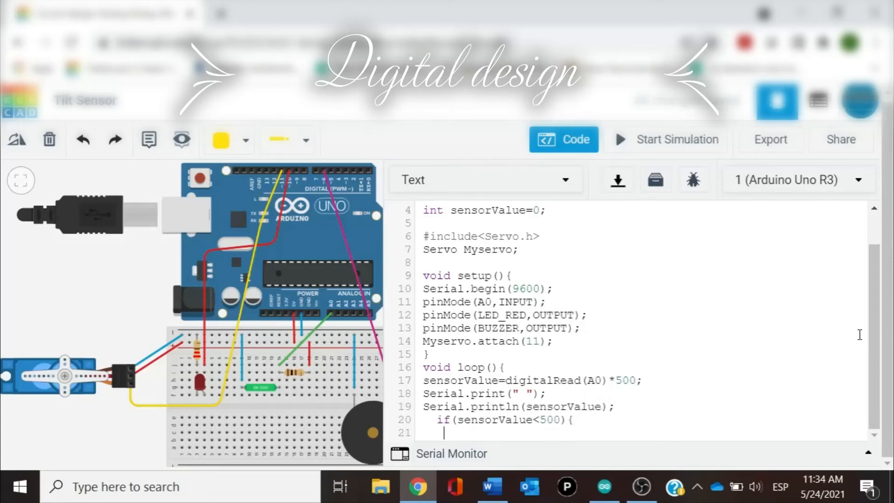
key(BackSpace)
text(digitalWrite()
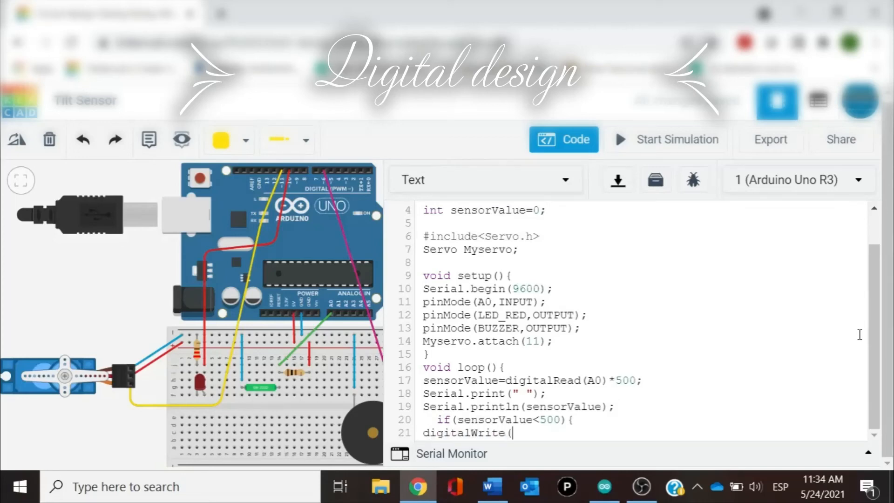
text(LED_RED, HIGH);)
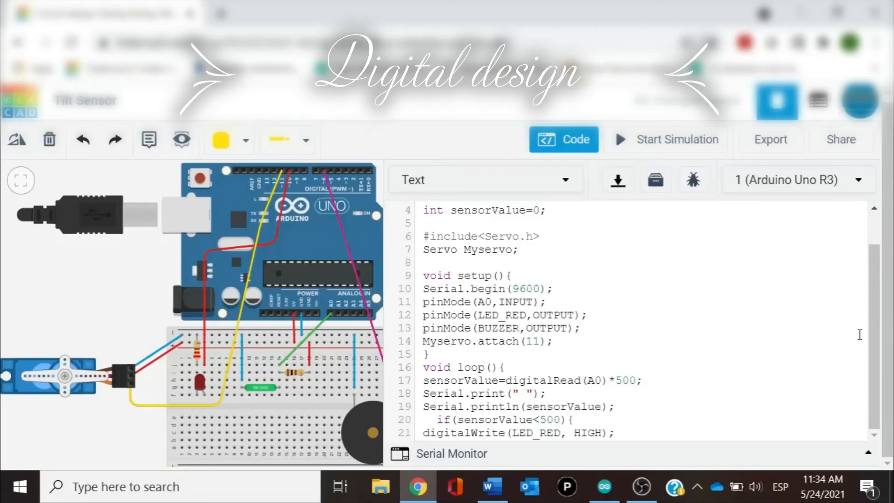
Add the unindented line tone(BUZZER,900); below the LED output, followed by the comment //Frequency in Hz
key(Return)
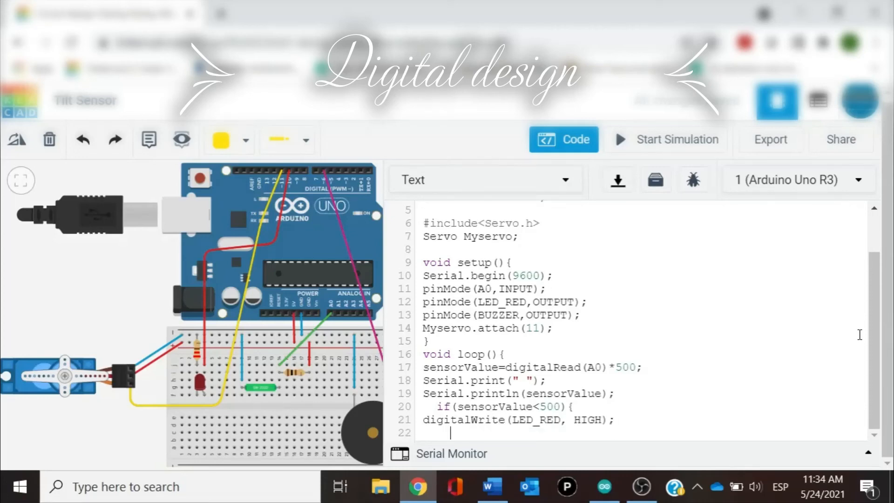
key(BackSpace)
key(BackSpace)
key(BackSpace)
text(tone(BUZZ)
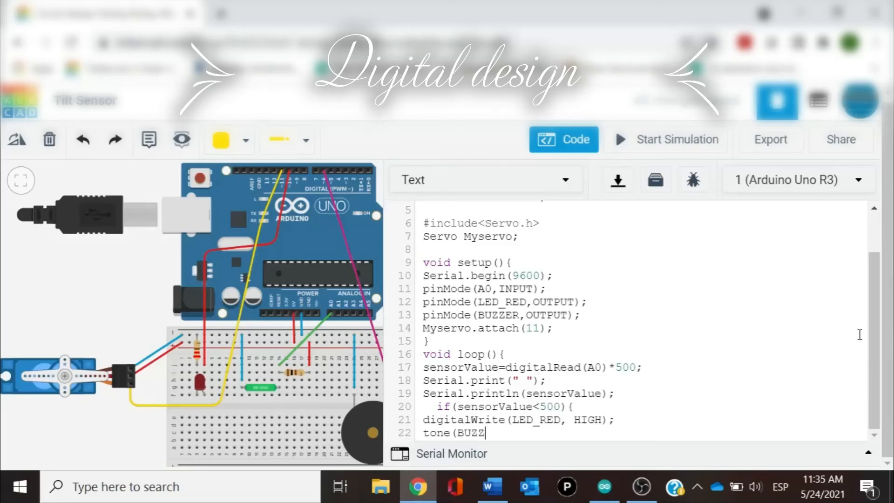
text(ER,900)
drag(529, 433, 505, 433)
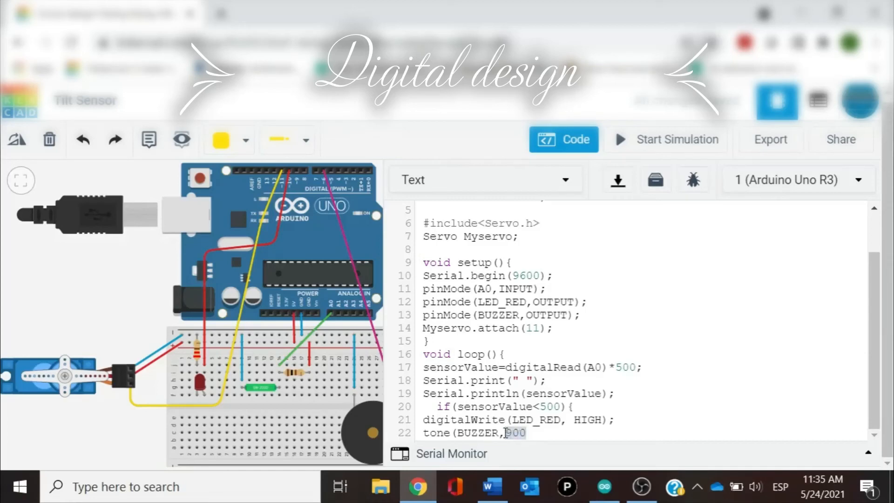
click(533, 433)
text();   //)
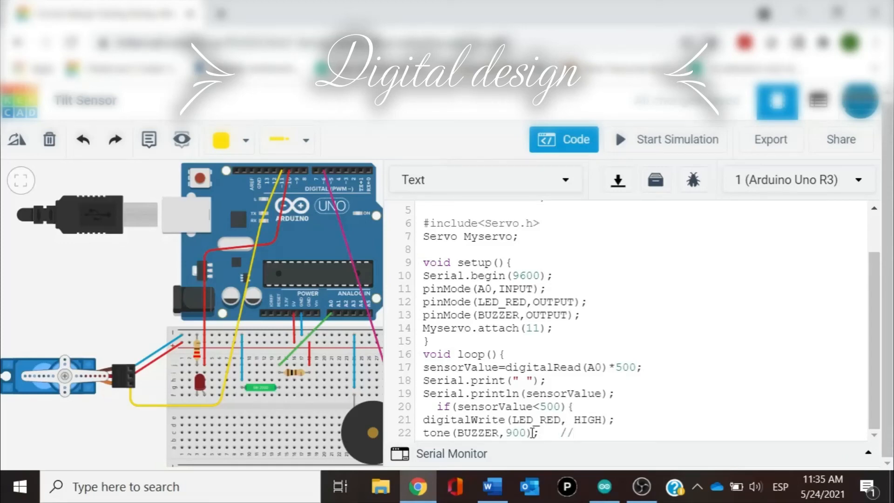
text(Frequency in Hz)
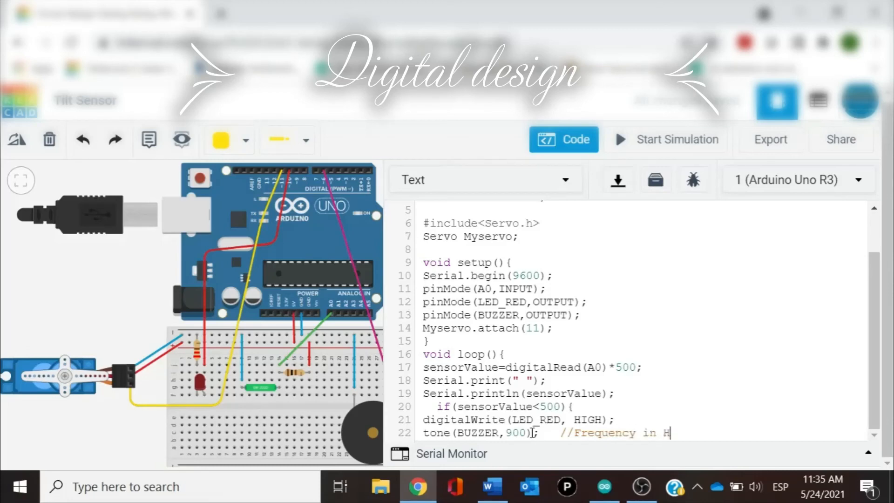
Add the unindented line Myservo.write(0); below the buzzer tone statement
key(Return)
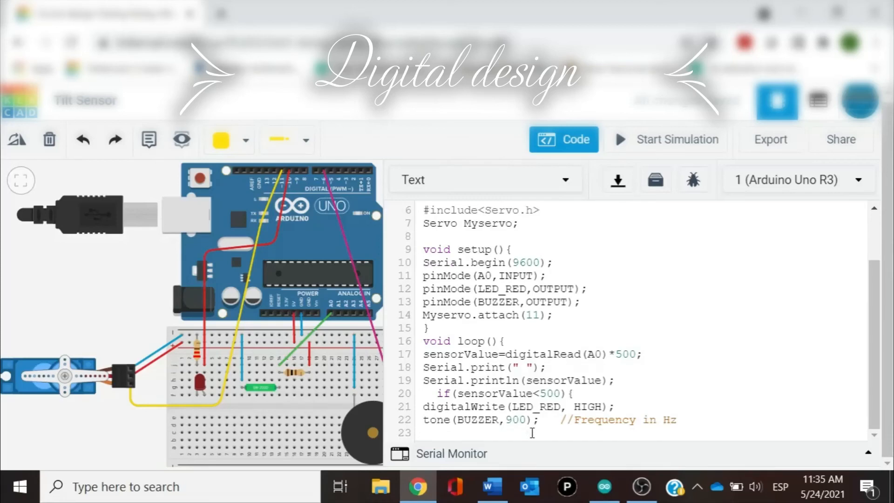
key(BackSpace)
key(BackSpace)
key(BackSpace)
text(Myservo.write)
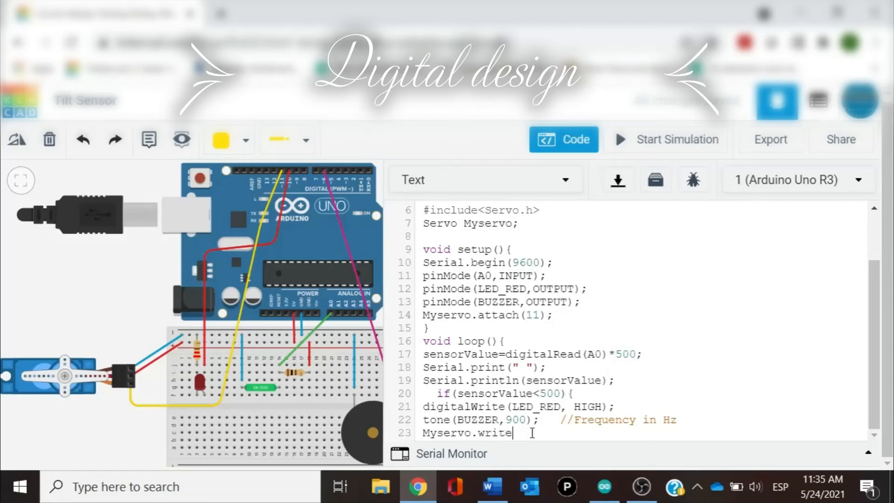
text((0);)
Add the unindented line delay(50); below the servo statement, followed by the comment //ms
key(Return)
key(BackSpace)
key(BackSpace)
key(BackSpace)
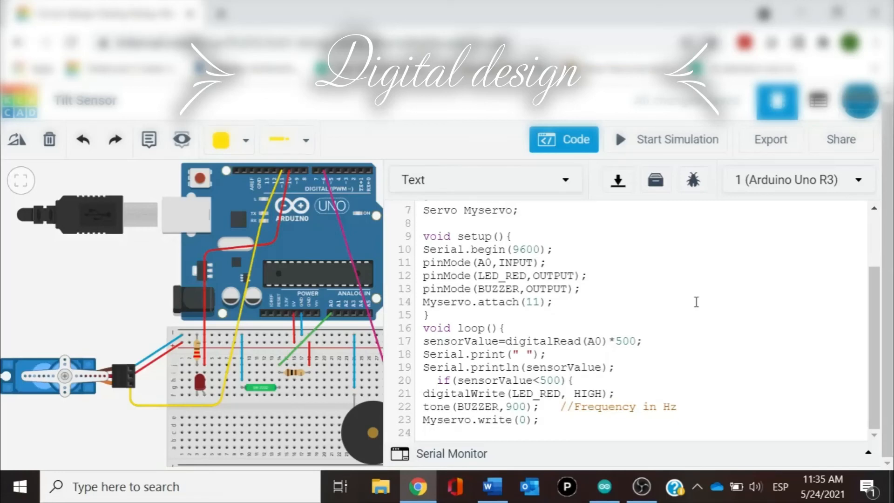
text(delay(50); ms)
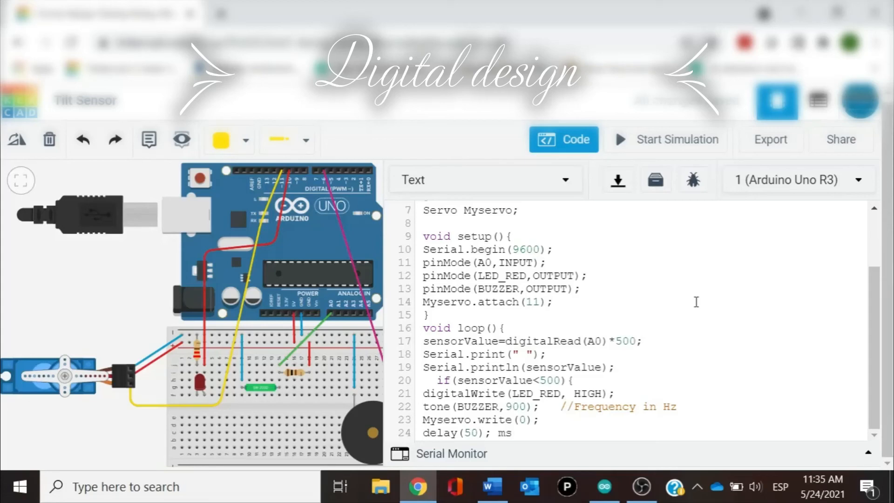
key(Left)
key(Left)
text(//)
key(Left)
key(Left)
drag(492, 435, 463, 434)
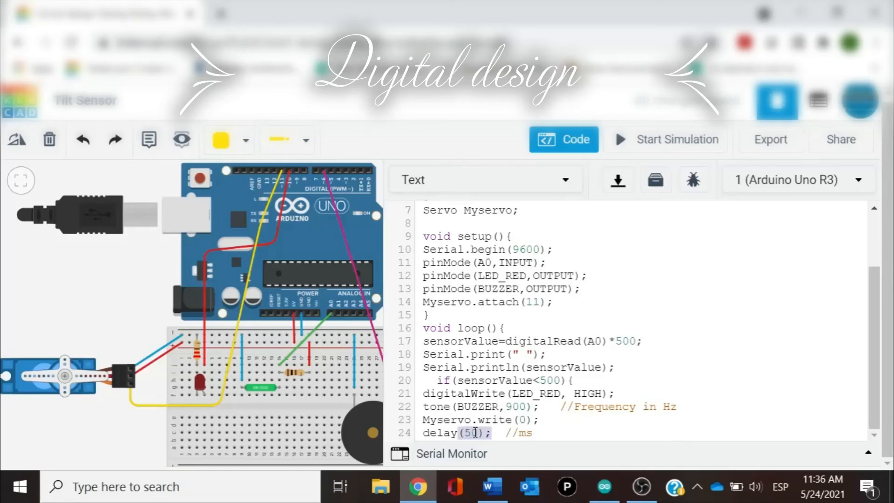
click(544, 436)
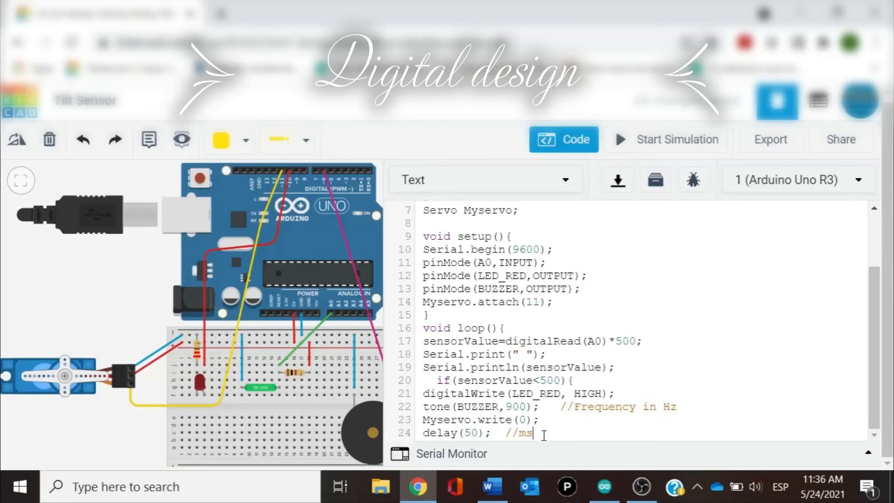
Close the if block with an indented closing brace on the line below the delay
key(Return)
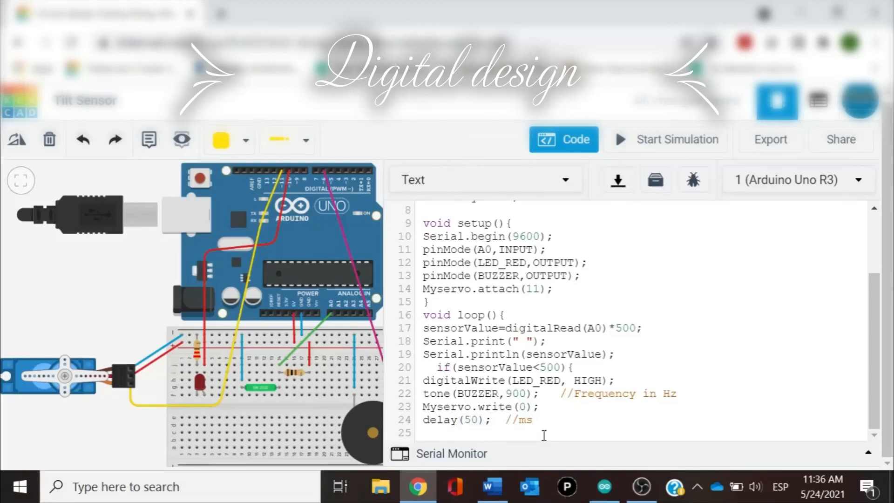
key(BackSpace)
key(BackSpace)
key(BackSpace)
key(BackSpace)
text(})
Add the unindented line else(sensorValue>499); below the closing brace of the if block
key(Return)
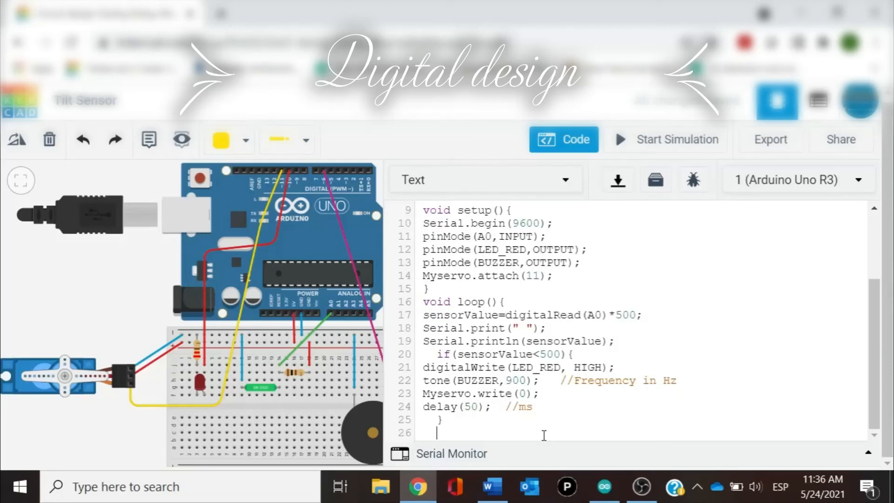
key(BackSpace)
key(BackSpace)
text(else(sensorValue)
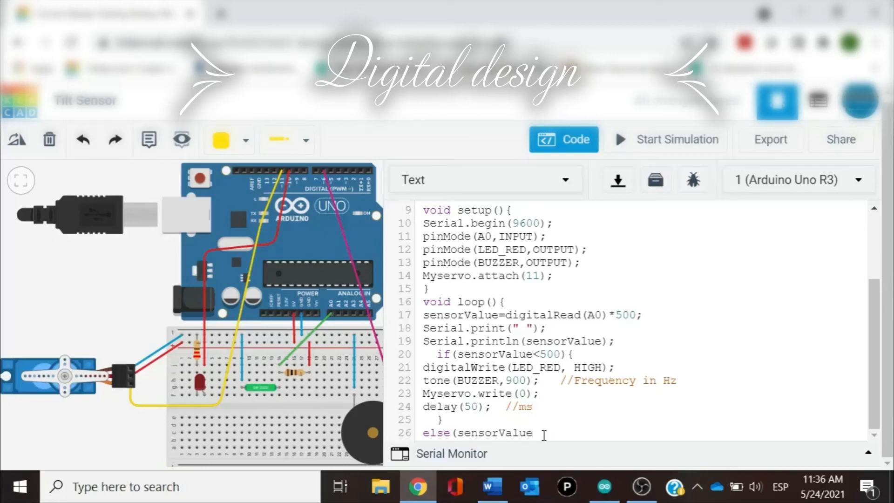
text(>)
text(499)
text():)
key(BackSpace)
text(;)
Add the unindented line digitalWrite(LED_RED,LOW); below the else line
key(Return)
key(BackSpace)
key(BackSpace)
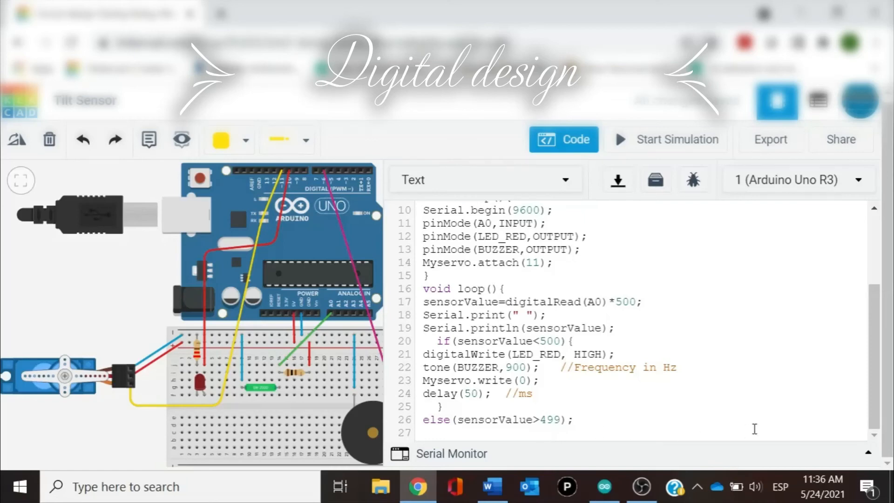
text(digitalWrite)
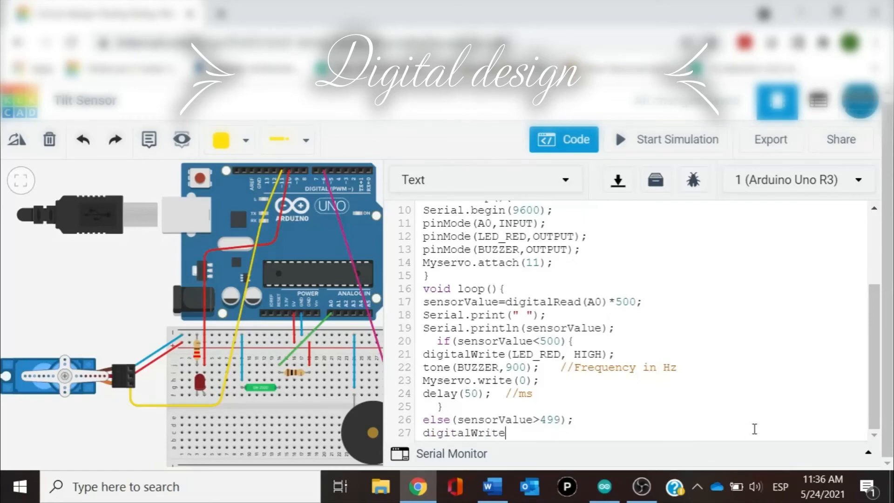
text((LED_RED,LO)
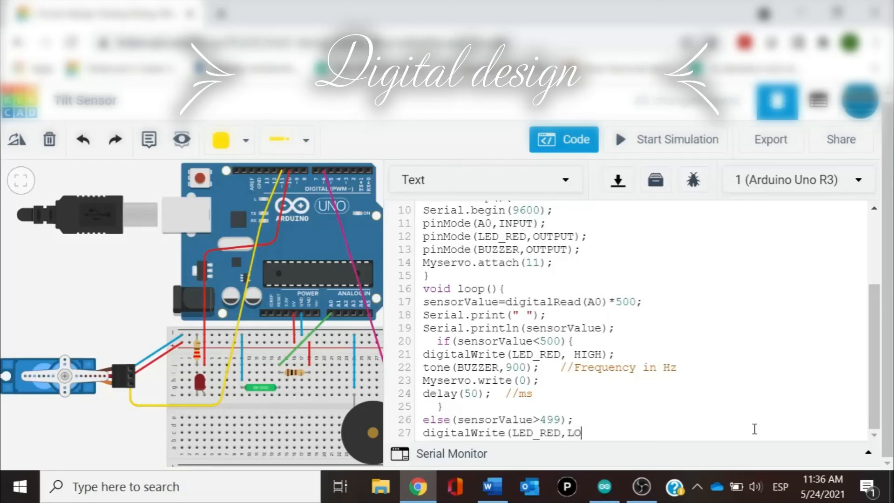
text(W);)
Add the line noTone(BUZZER); below the statement that turns the LED off
key(Return)
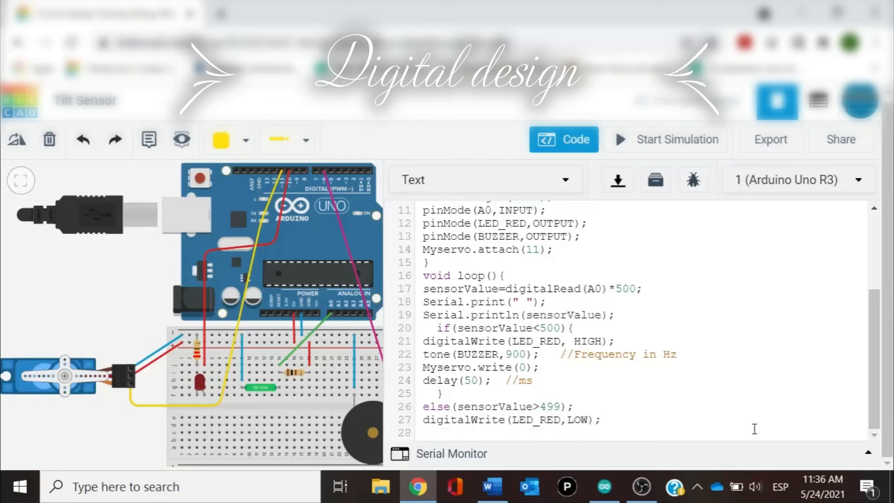
text(noTone(BUZZER);)
key(Return)
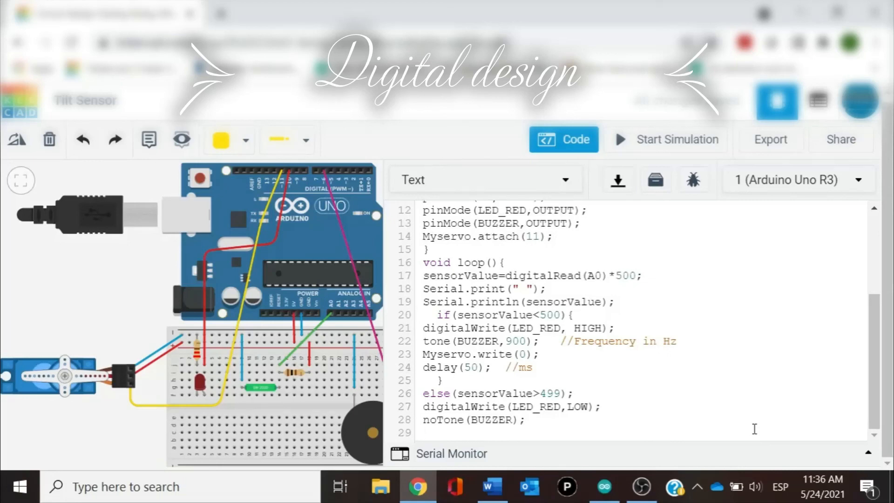
Add the line Myservo.write(180); below the noTone statement and close the loop function with a brace on its own line
text(Myservo.write()
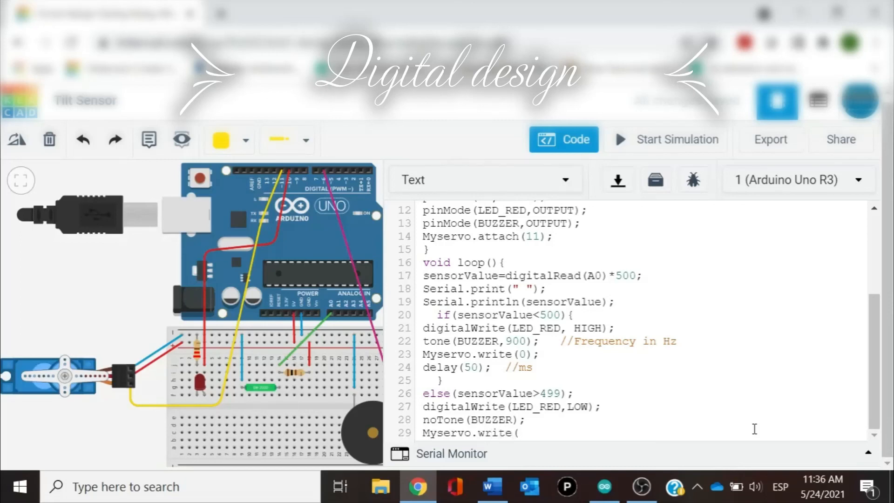
text(180);)
key(Return)
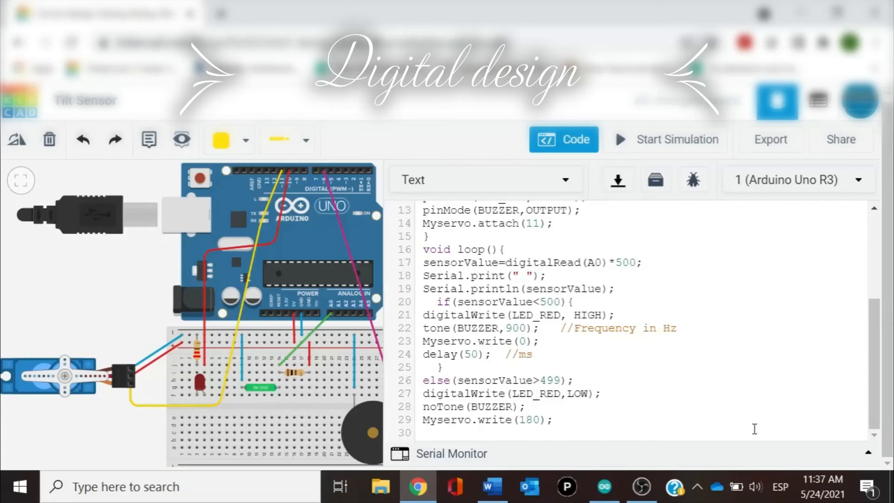
text(})
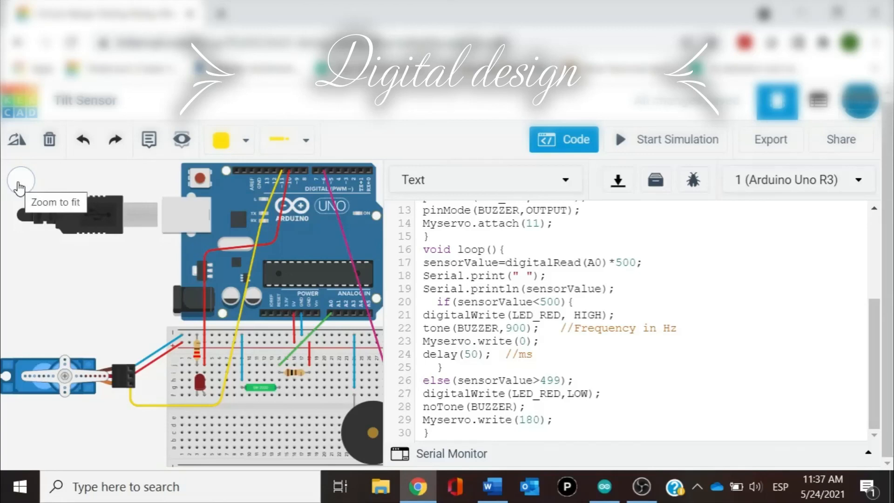
Start the simulation with the tilt sensor's control shown, and open the Serial Monitor with its graph
click(19, 187)
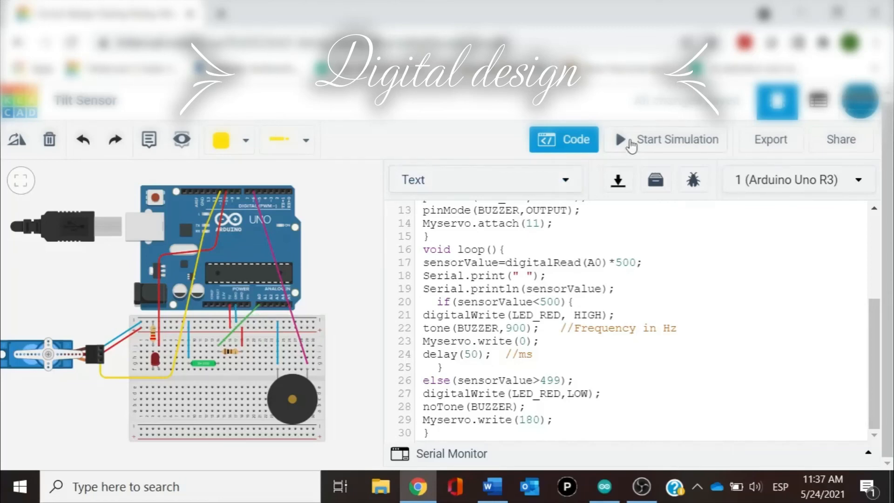
click(631, 145)
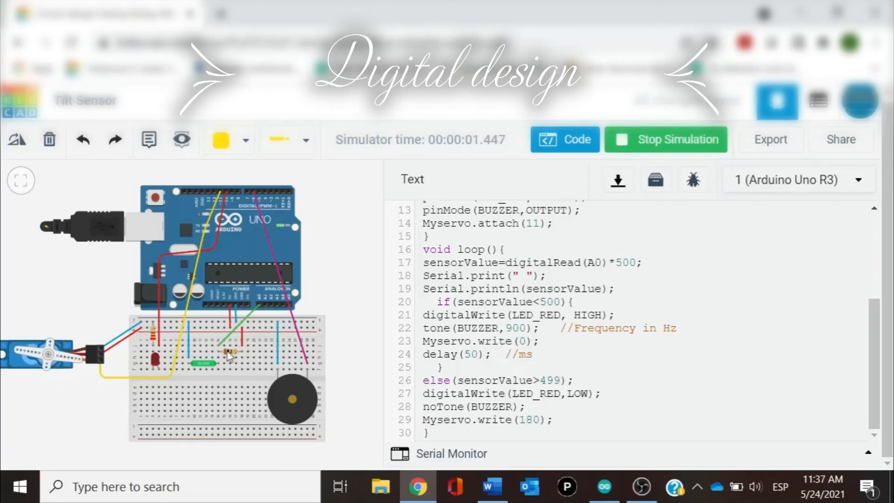
click(211, 364)
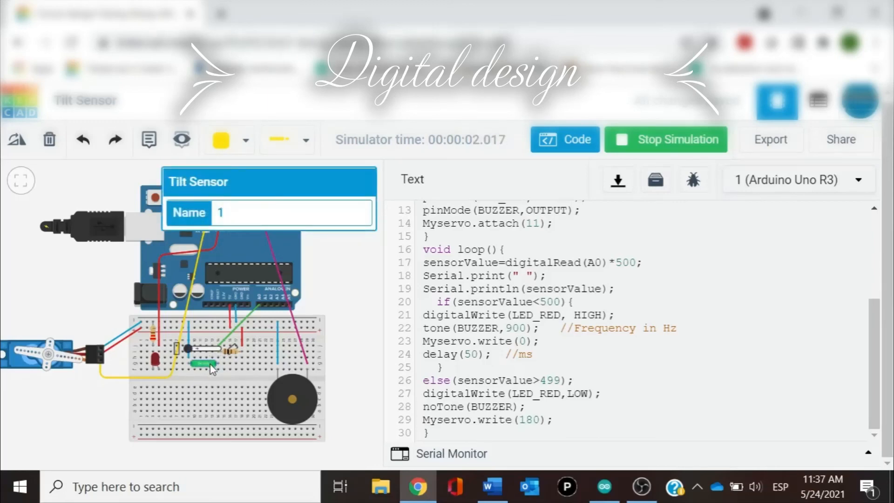
click(425, 456)
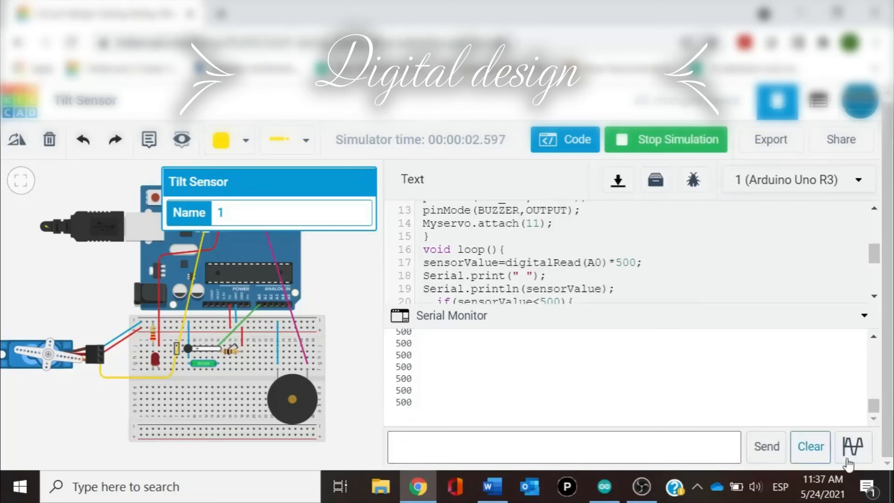
click(853, 454)
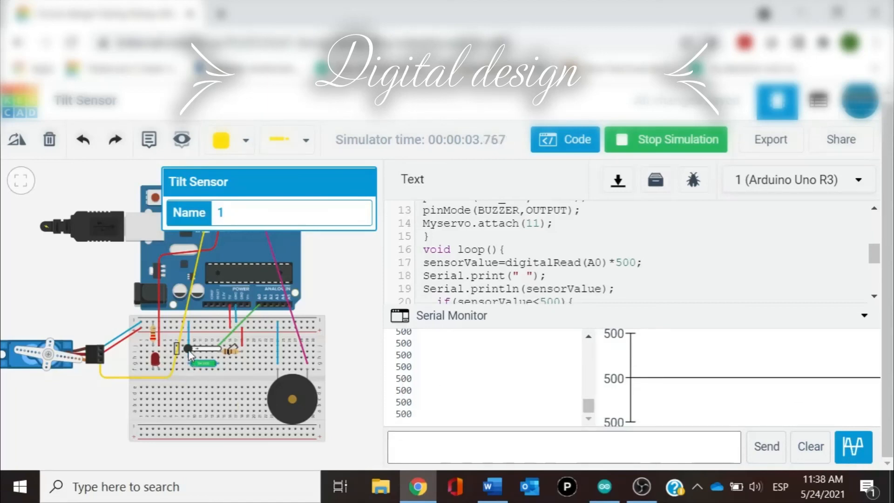
Test the circuit by tilting the sensor to the opposite end and back twice, and stop the simulation
drag(190, 355, 216, 357)
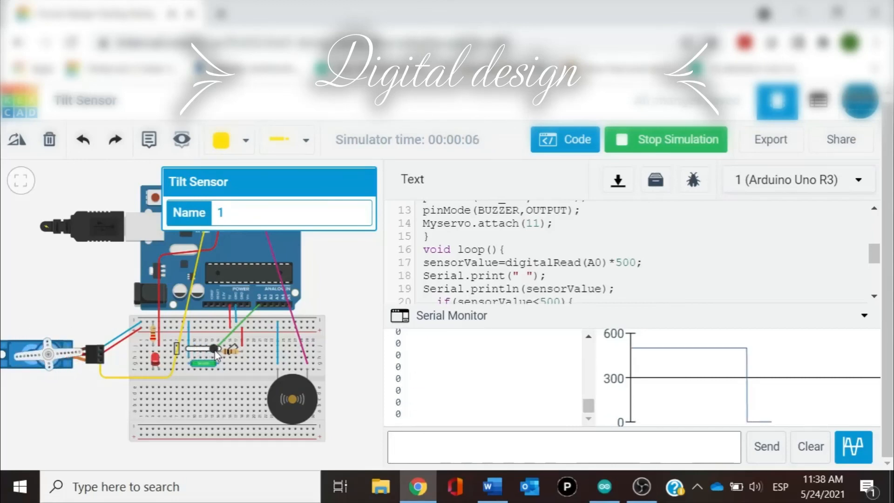
drag(205, 350, 190, 350)
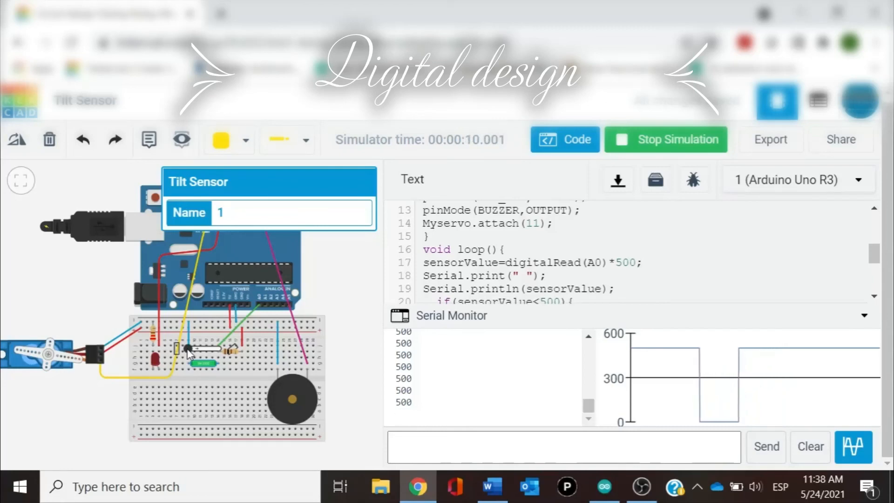
drag(188, 349, 225, 354)
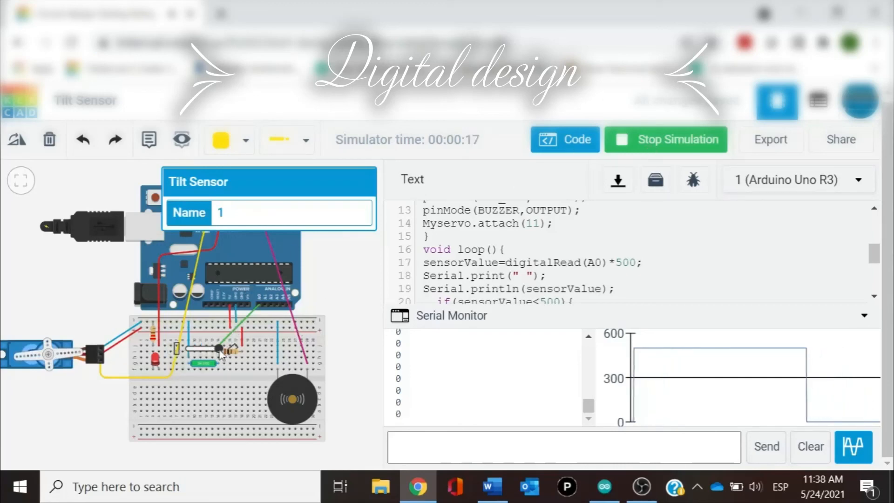
drag(220, 351, 188, 350)
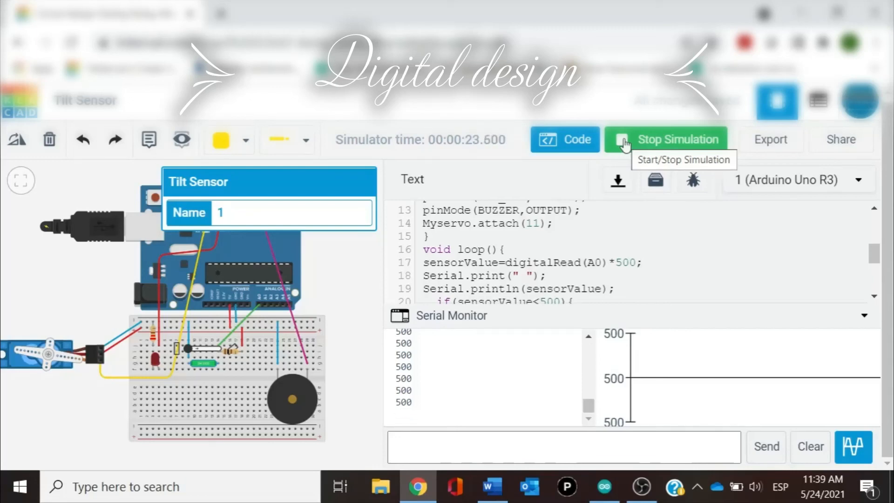
click(624, 143)
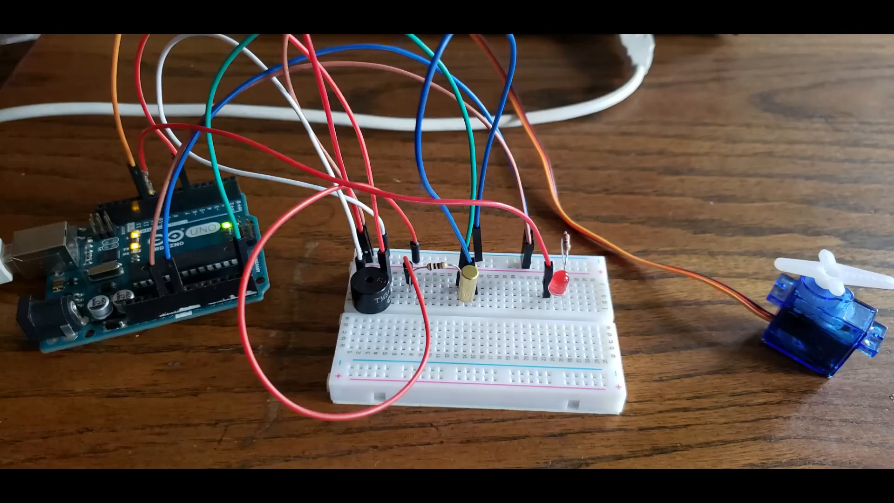